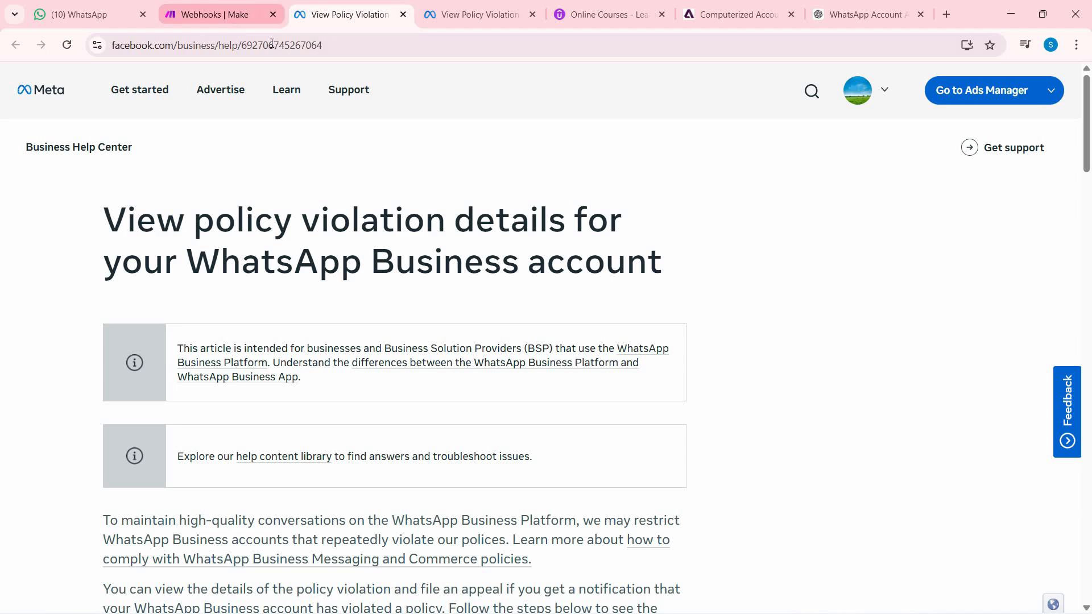
# - Select the browser address bar to enter a new web address
pyautogui.click(327, 45)
# - Load business.facebook.com, switch to the MyAds portfolio and go to its settings
pyautogui.write('business.facebook.com/latest')
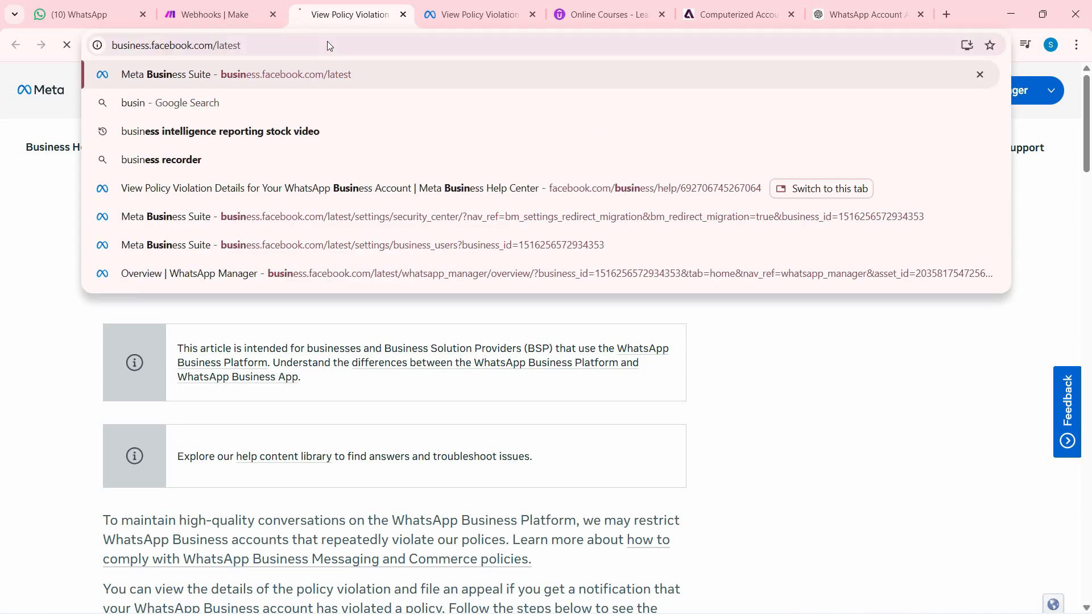
pyautogui.press('Return')
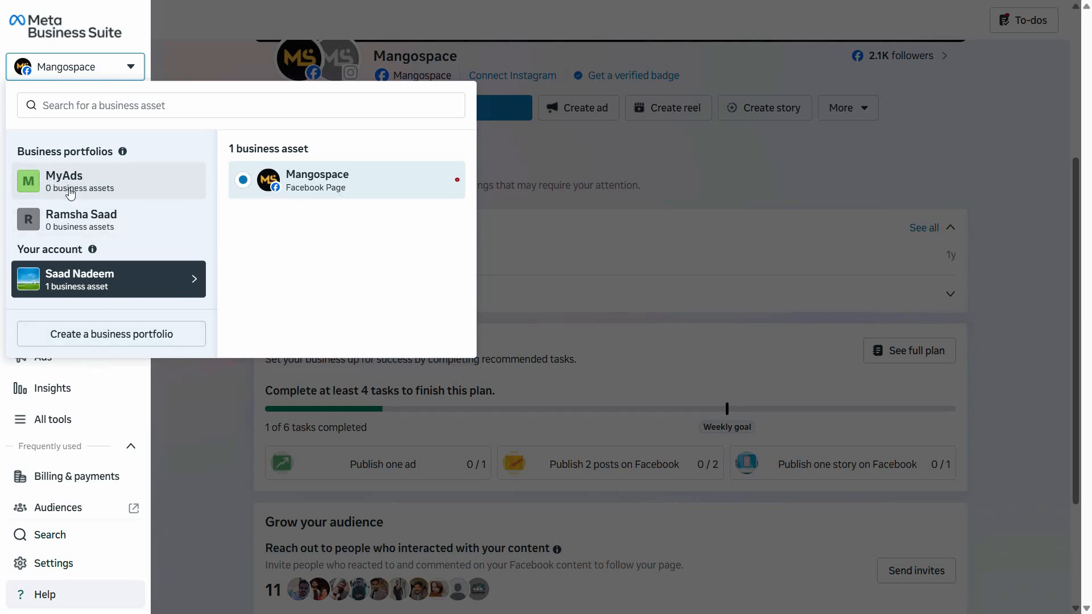
pyautogui.click(71, 192)
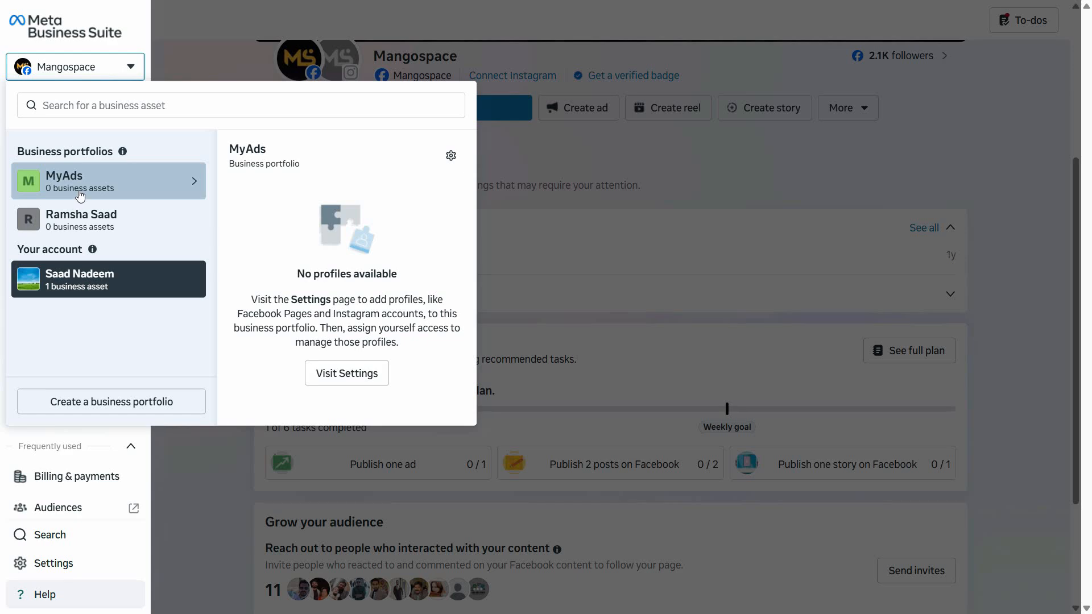
pyautogui.click(339, 377)
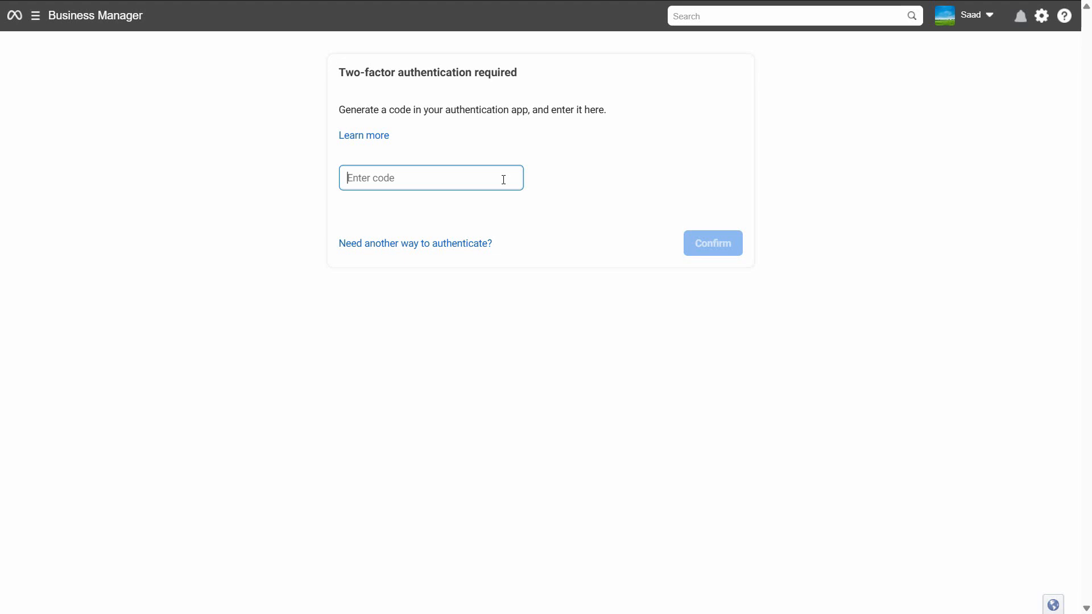
# - Submit the authenticator code and save a passkey on this device with the Windows PIN
pyautogui.press('Return')
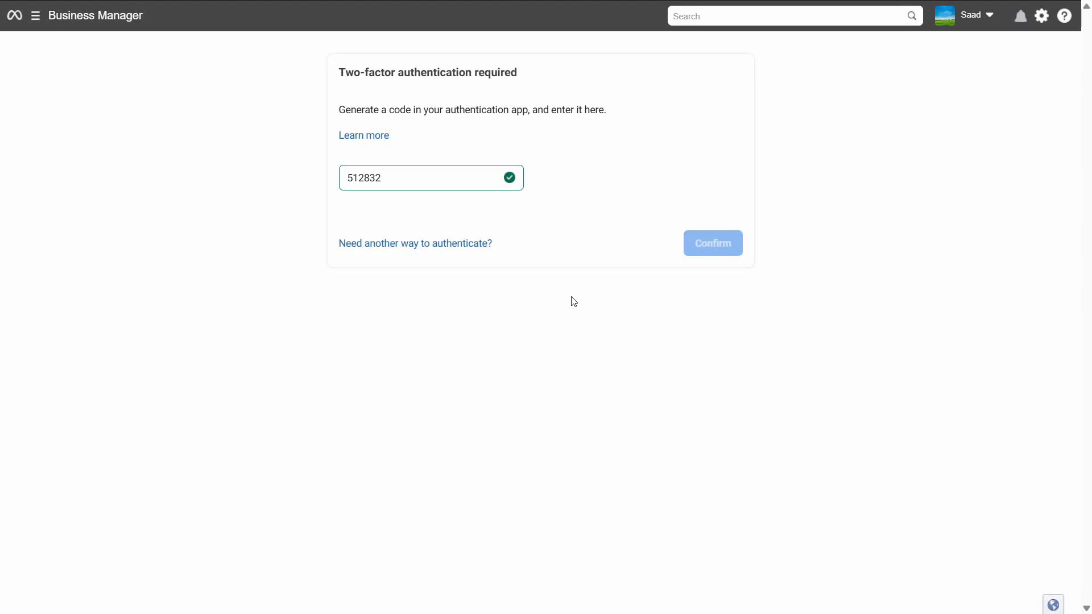
pyautogui.click(544, 462)
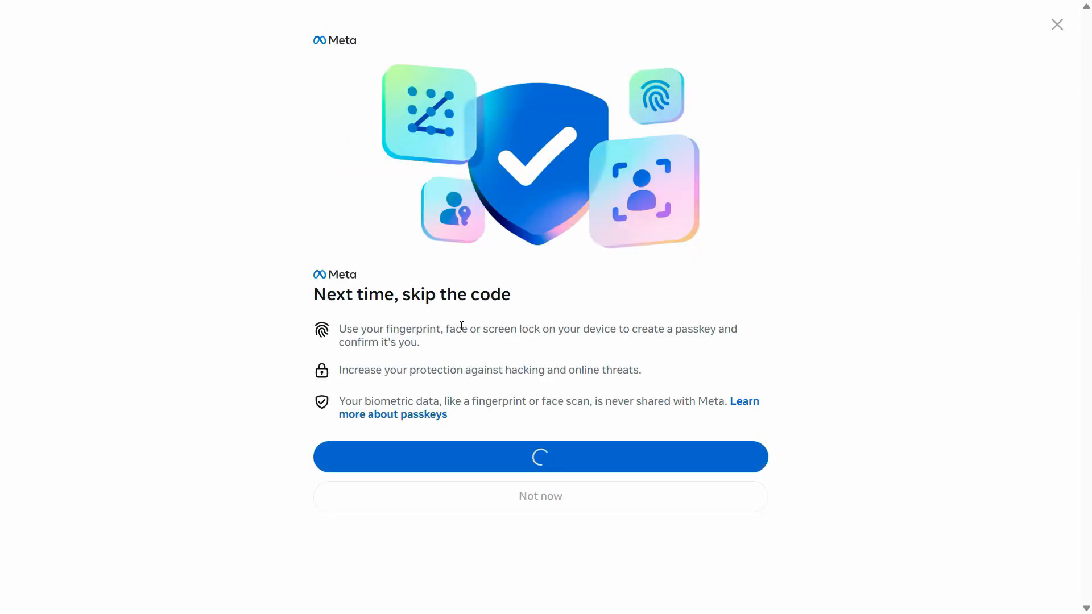
pyautogui.click(518, 387)
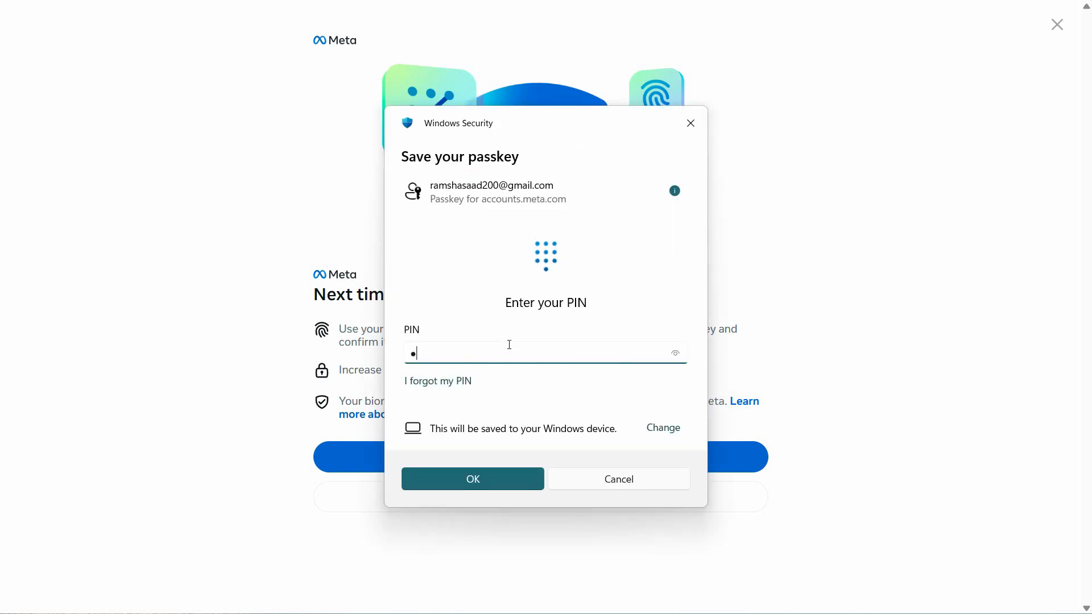
pyautogui.write('****')
pyautogui.press('Return')
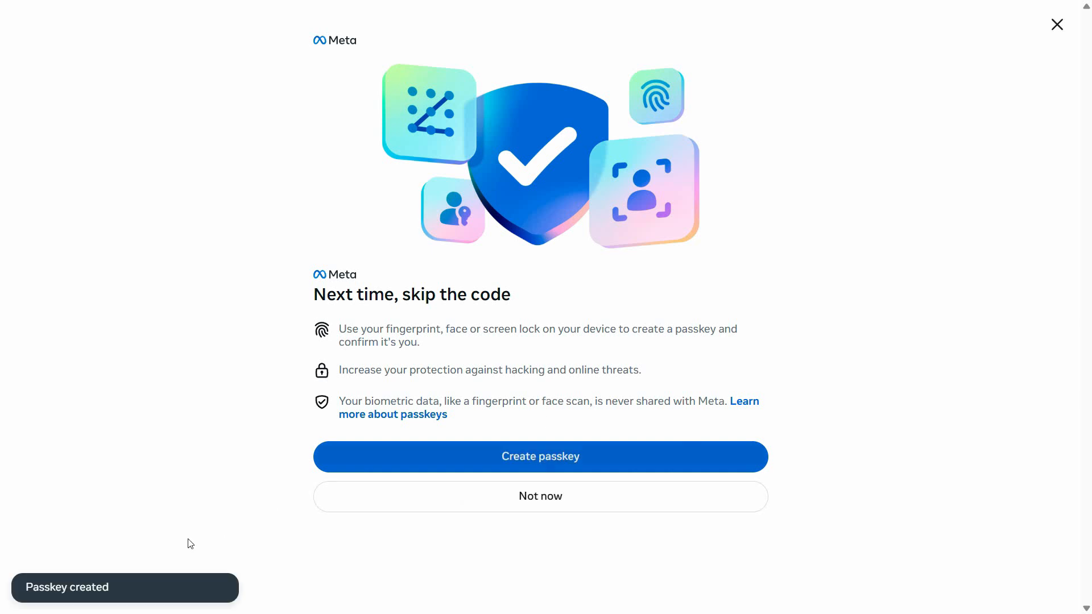
pyautogui.click(494, 497)
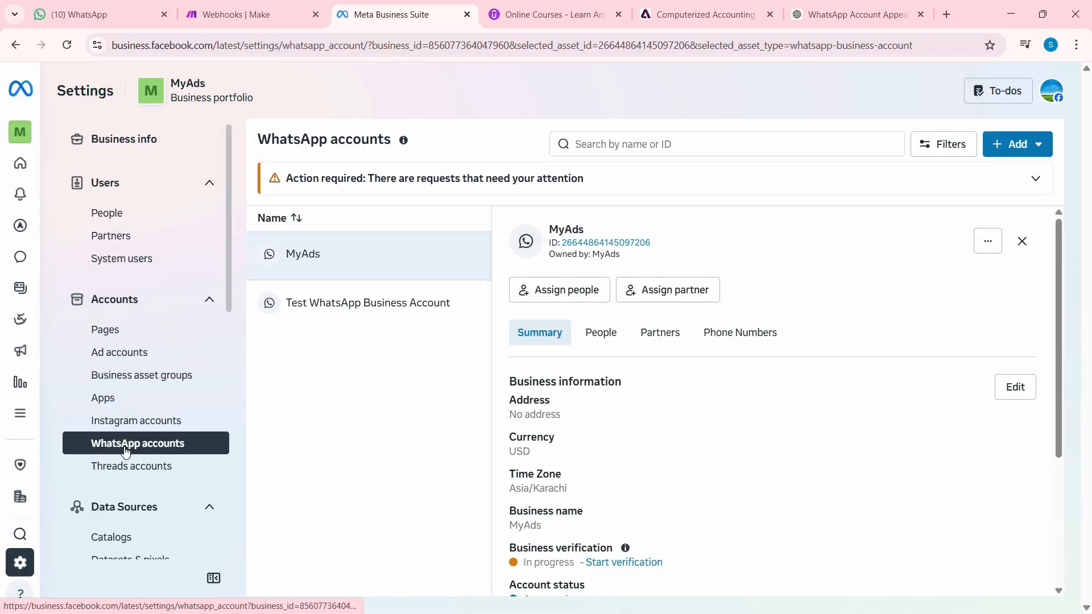
# - Open the MyAds account under WhatsApp accounts and launch its WhatsApp Manager
pyautogui.click(126, 449)
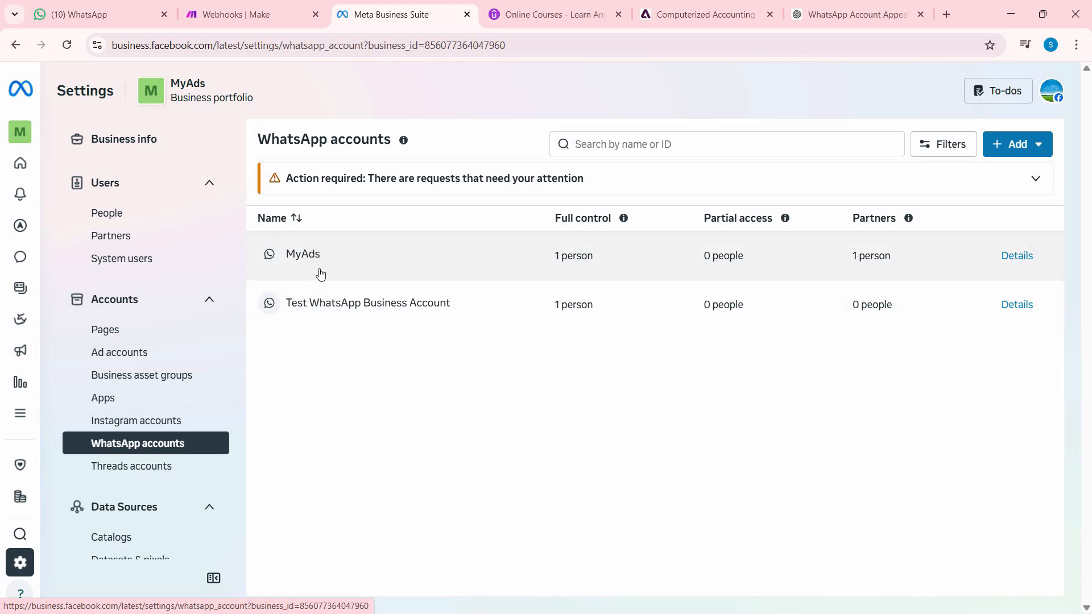
pyautogui.click(402, 265)
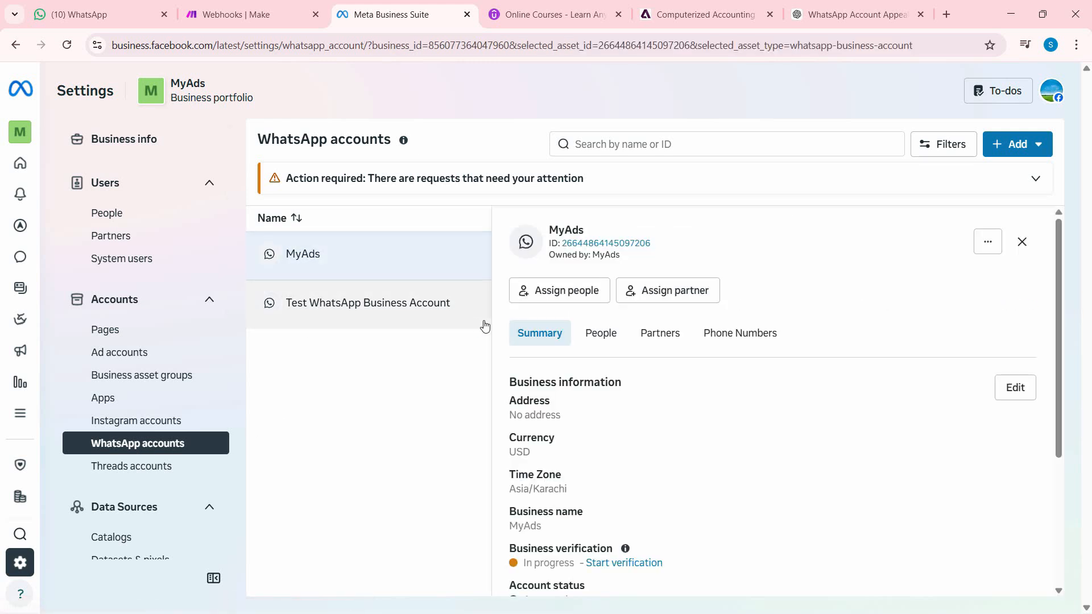
pyautogui.scroll(-3, 915, 324)
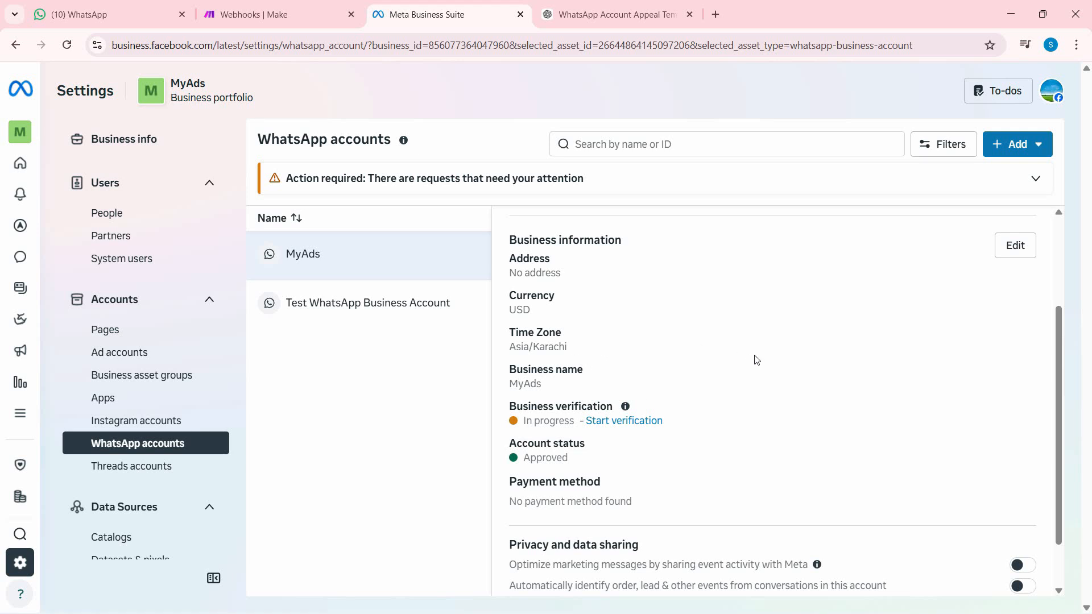
pyautogui.scroll(3, 853, 330)
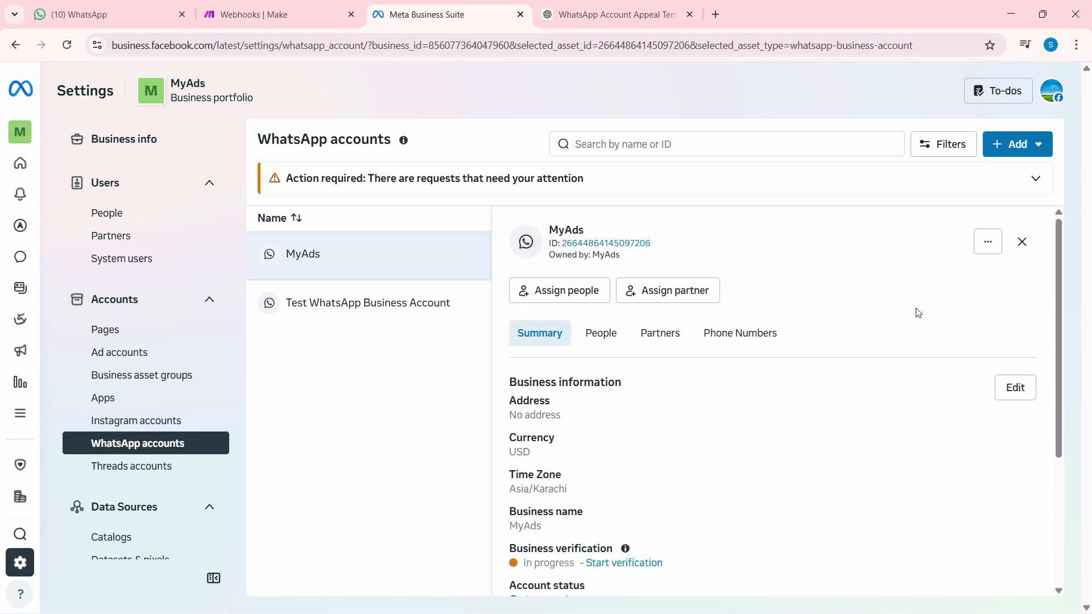
pyautogui.click(991, 244)
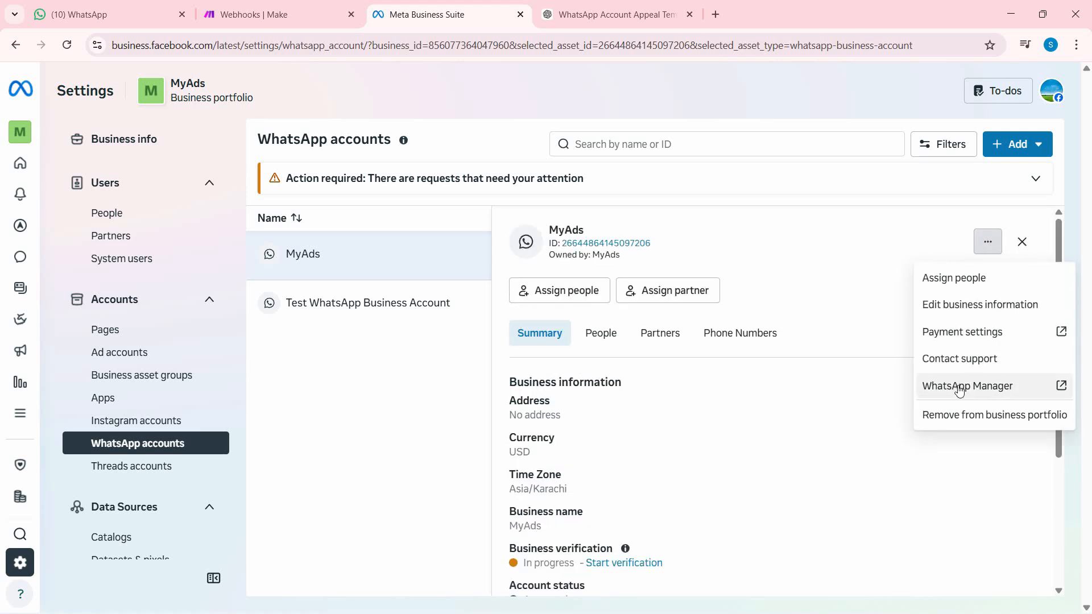
pyautogui.click(956, 386)
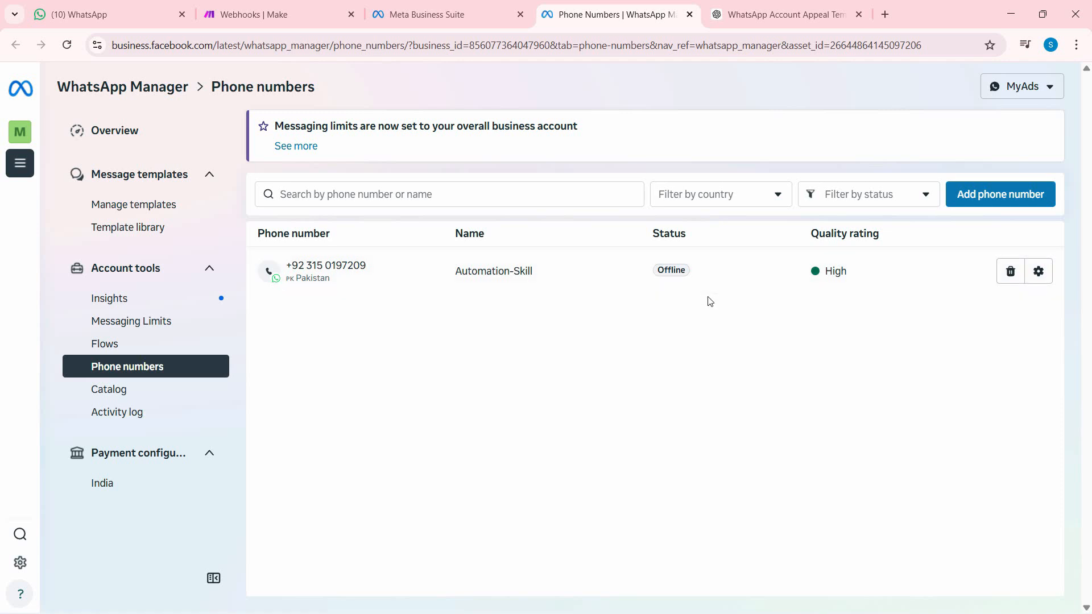
# - Add a phone number with business category Education and description 'Educational Institute'
pyautogui.click(982, 196)
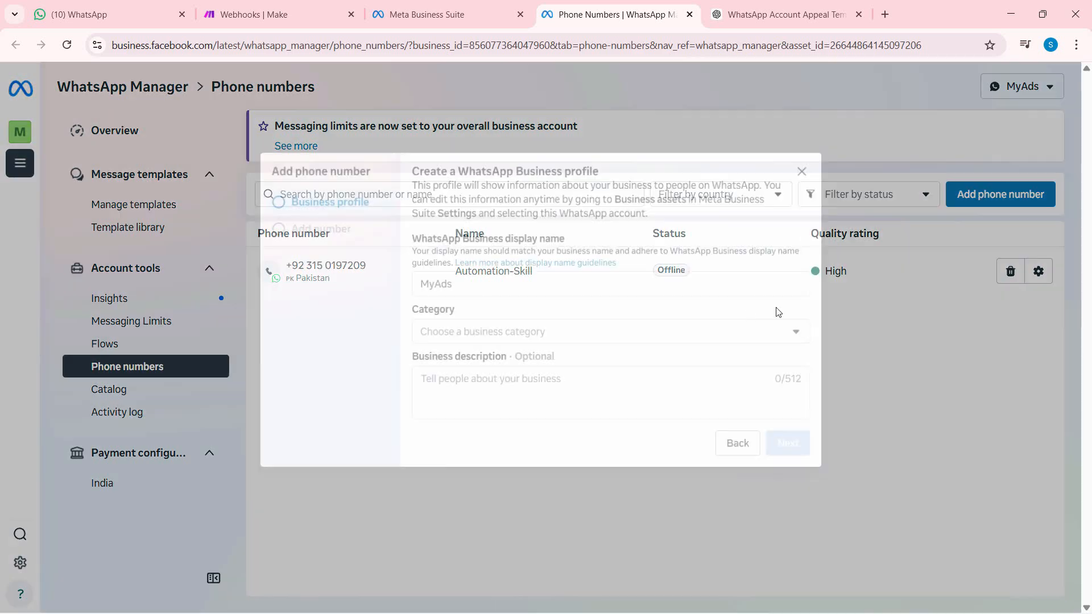
pyautogui.click(521, 334)
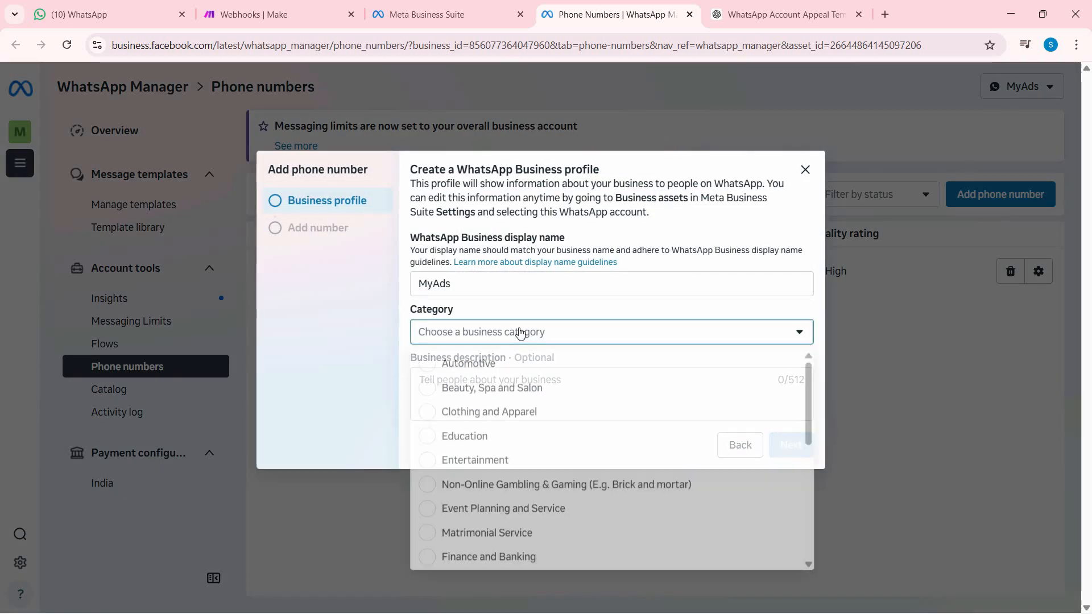
pyautogui.scroll(-2, 511, 500)
pyautogui.scroll(-3, 541, 551)
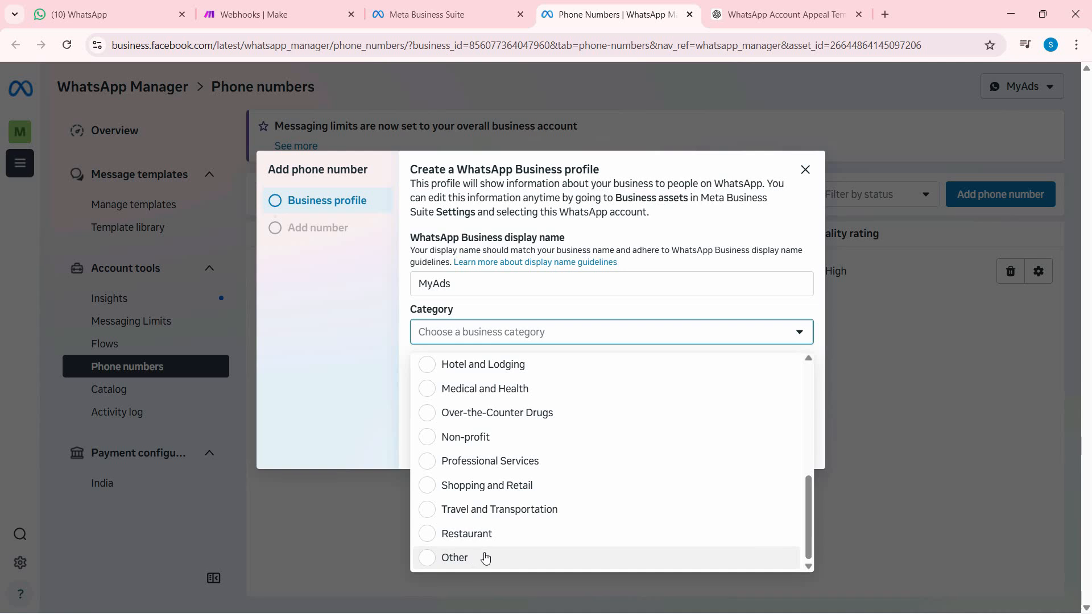
pyautogui.scroll(5, 506, 512)
pyautogui.click(488, 431)
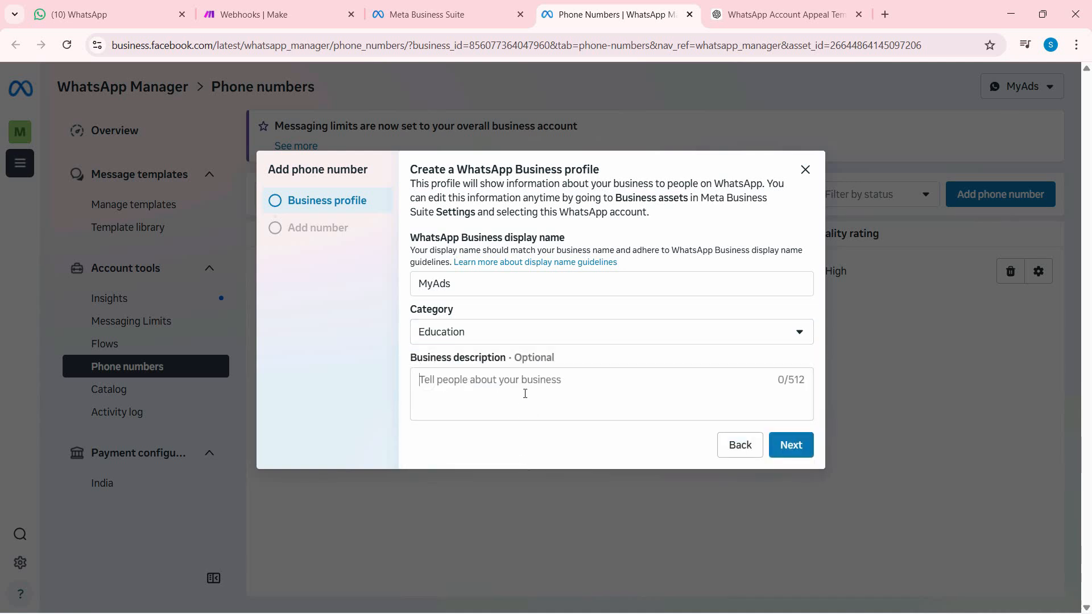
pyautogui.click(487, 393)
pyautogui.write('A')
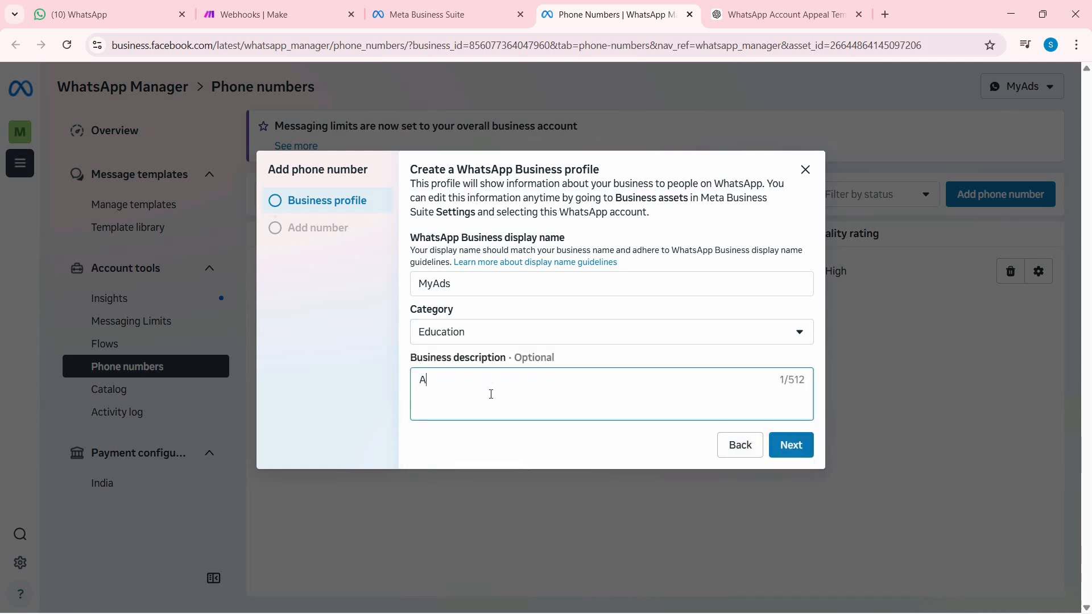
pyautogui.press('BackSpace')
pyautogui.write('Educational Institute')
pyautogui.click(798, 447)
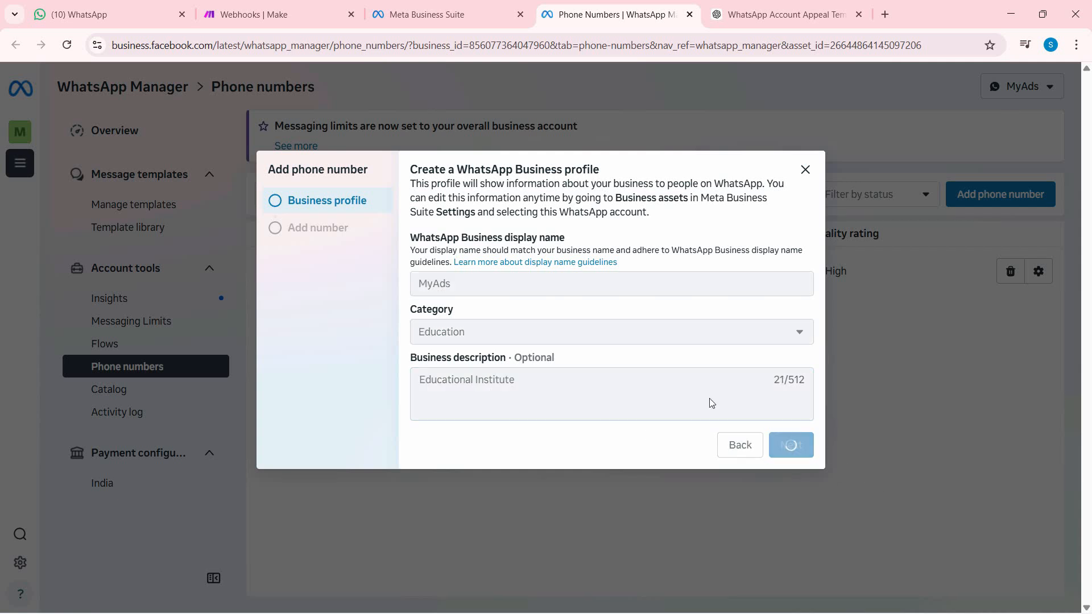
# - Choose country code PK +92, paste the phone number and submit it
pyautogui.click(543, 314)
pyautogui.click(501, 343)
pyautogui.write('+92')
pyautogui.press('Return')
pyautogui.click(638, 315)
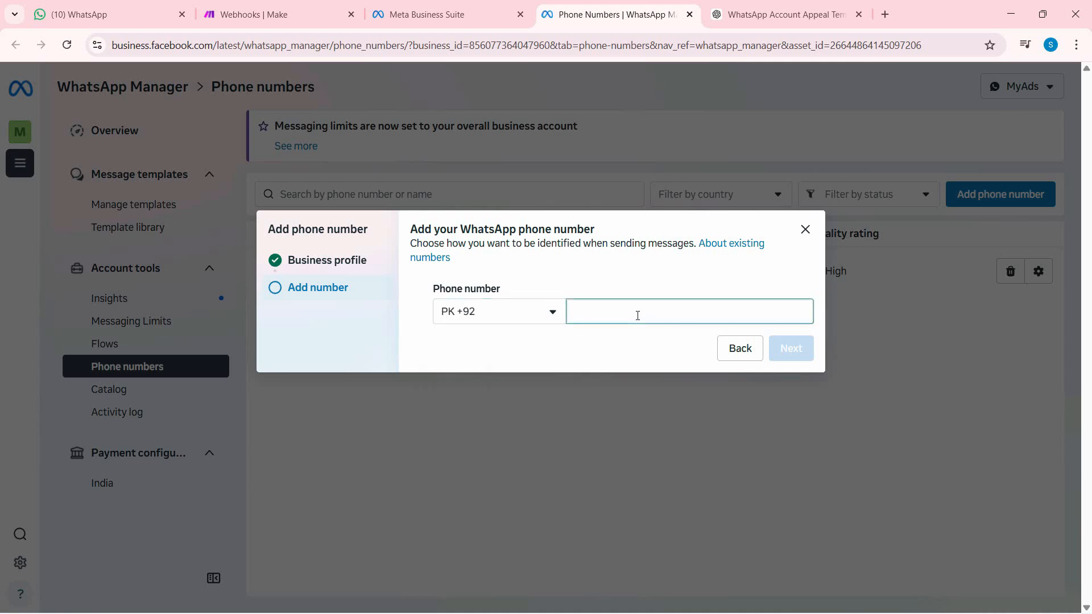
pyautogui.hotkey('ctrl', 'v')
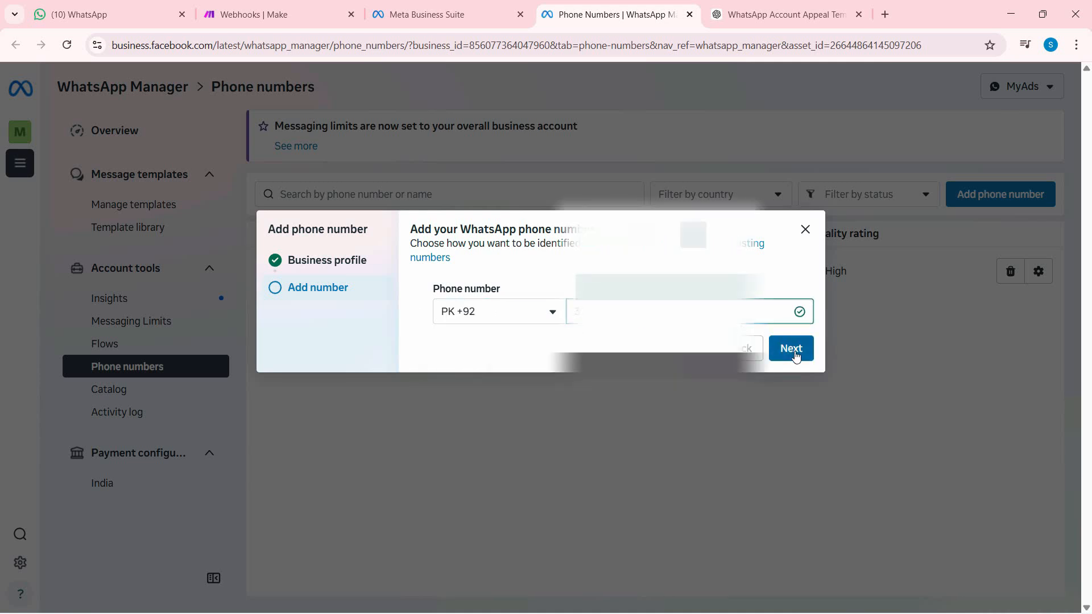
pyautogui.click(792, 348)
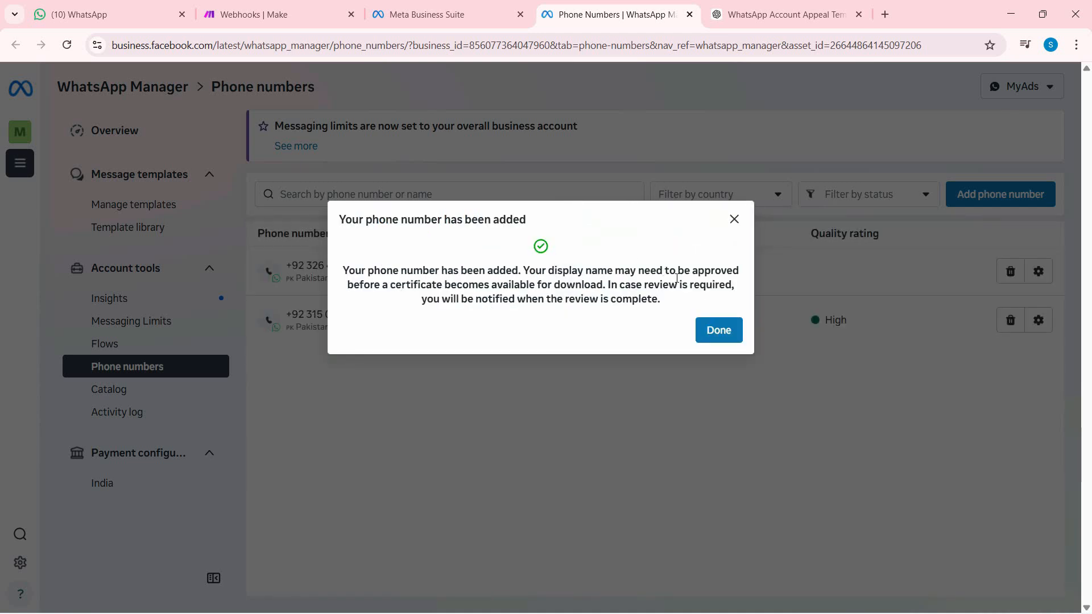
# - Request a text-message verification code and dismiss the Phone Number In Use warning
pyautogui.click(719, 330)
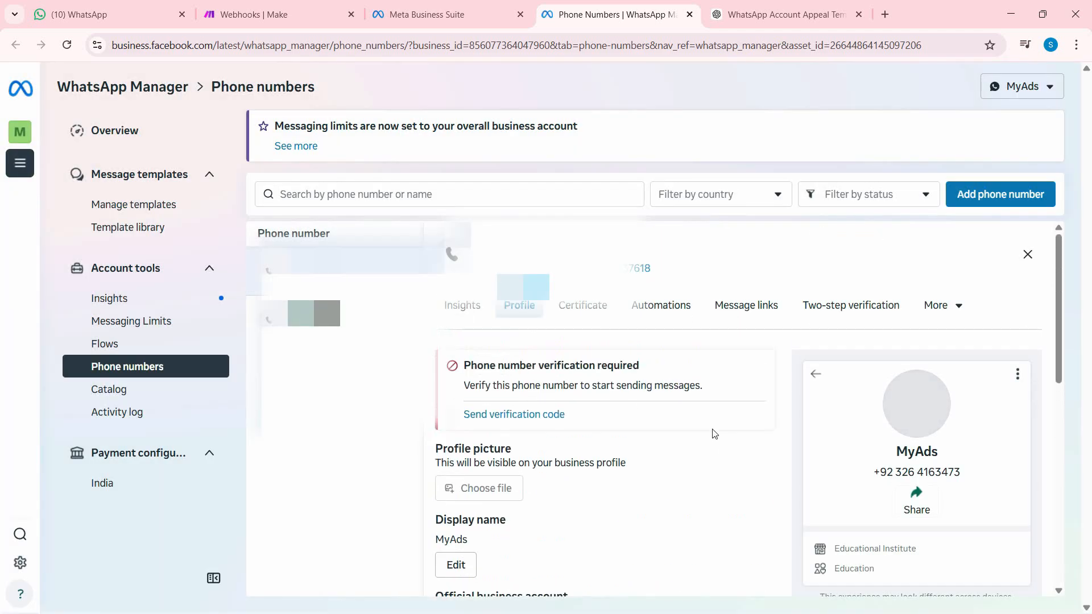
pyautogui.click(521, 414)
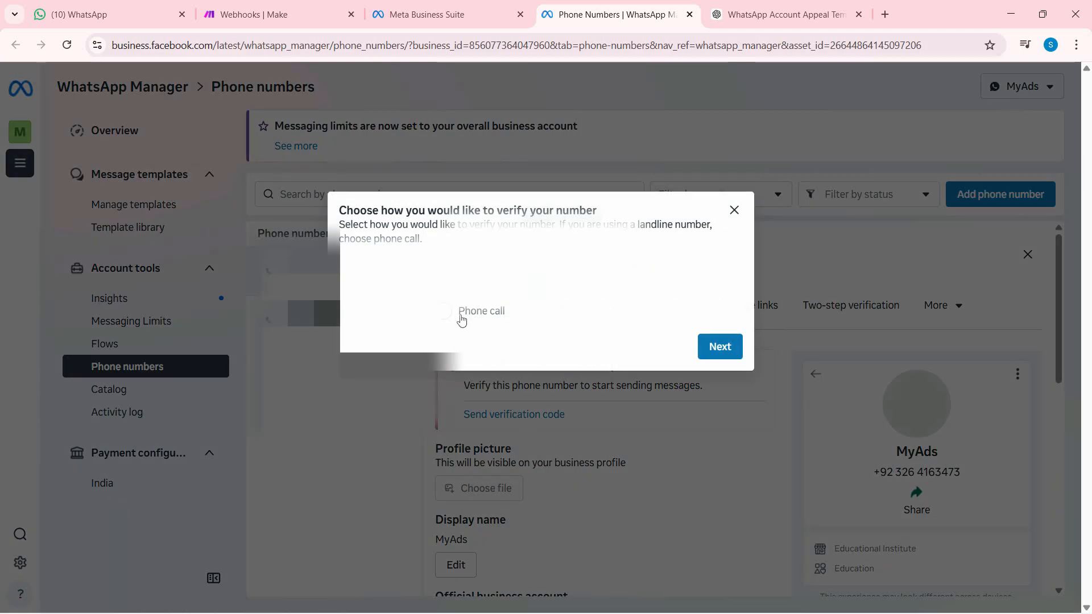
pyautogui.click(719, 347)
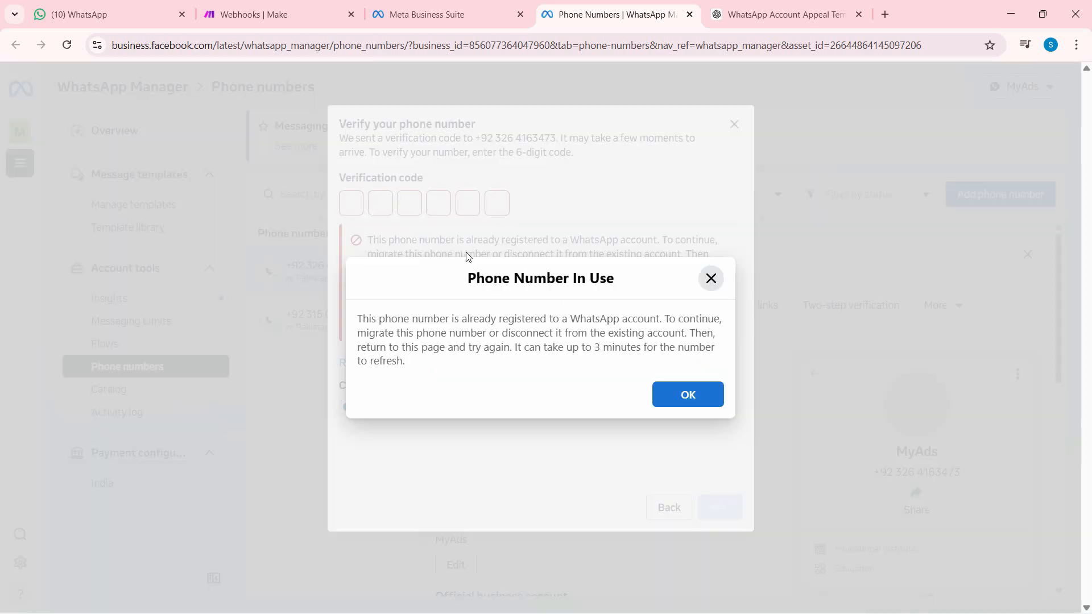
pyautogui.click(668, 393)
pyautogui.click(351, 209)
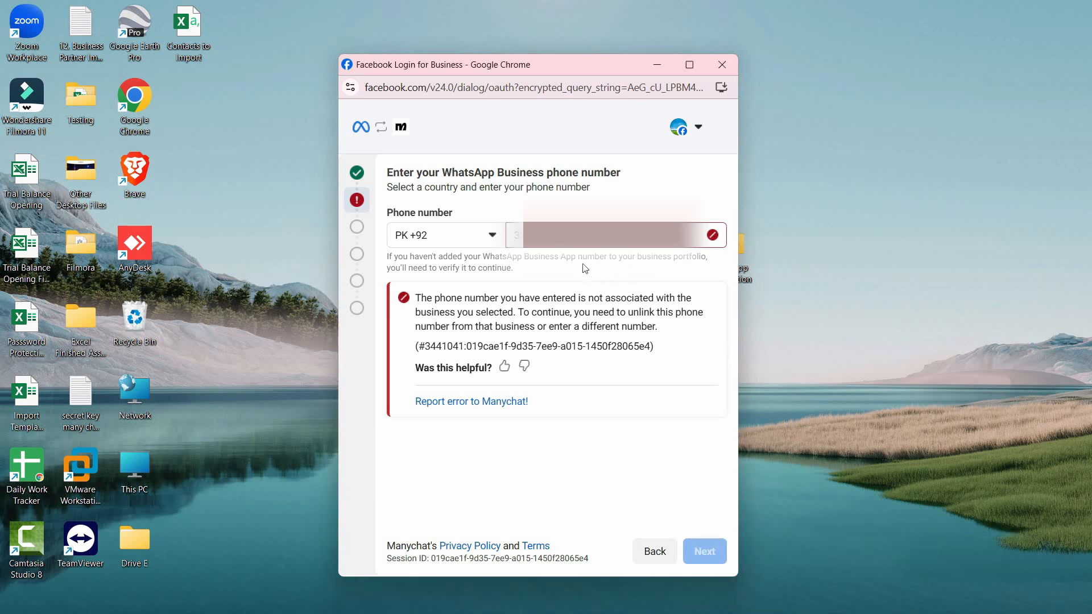
# - Select the full 'not associated with the selected business' error text and its code
pyautogui.moveTo(414, 296); pyautogui.dragTo(858, 415)
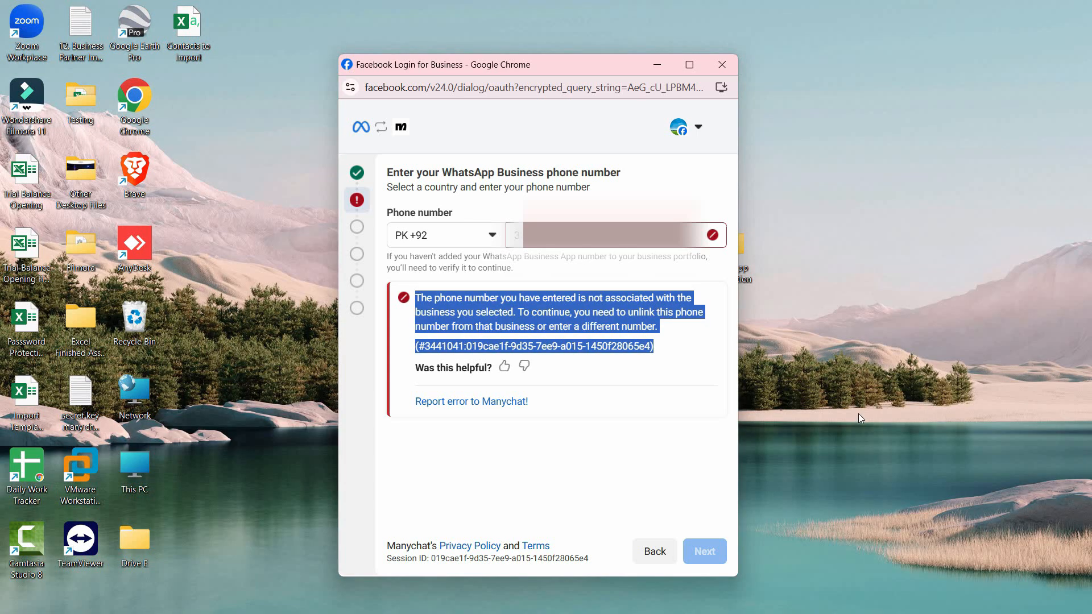
pyautogui.click(858, 414)
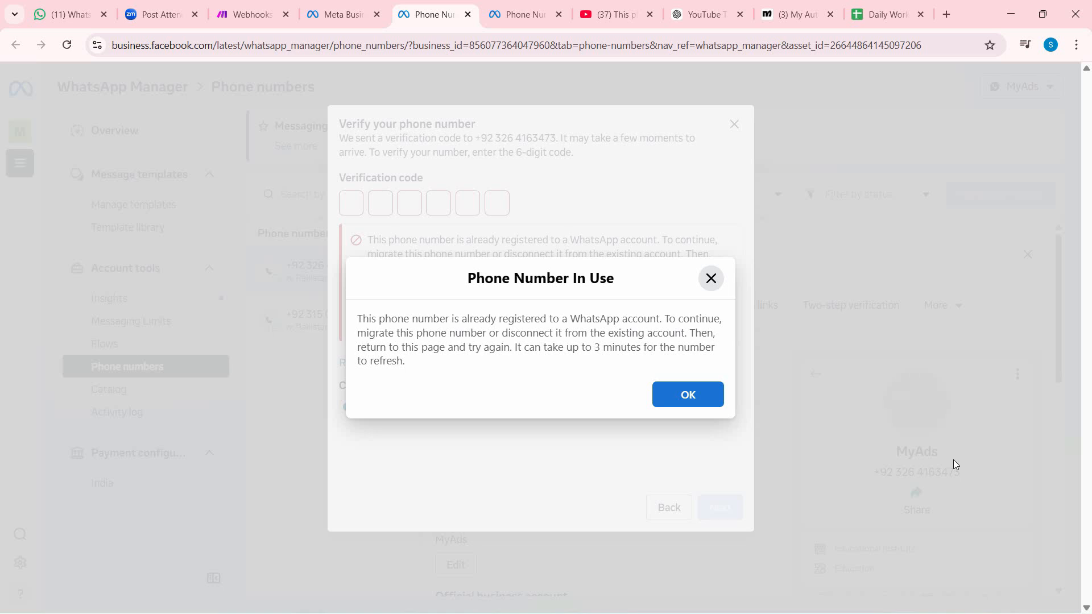
# - Re-request a text-message verification code for the MyAds phone number
pyautogui.click(687, 395)
pyautogui.click(674, 510)
pyautogui.click(715, 346)
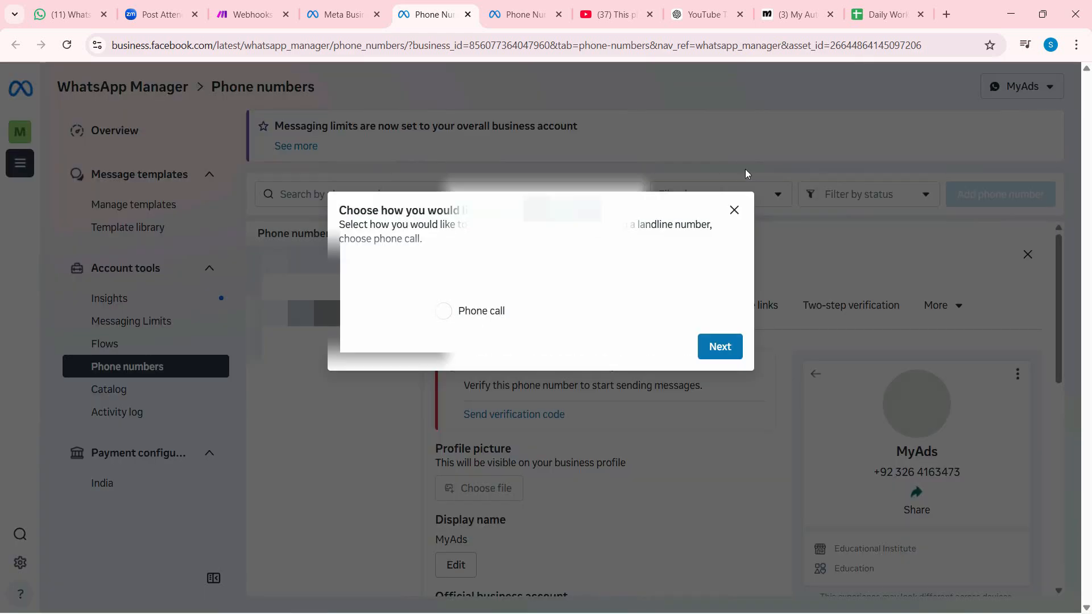
pyautogui.click(734, 210)
pyautogui.scroll(-1, 626, 415)
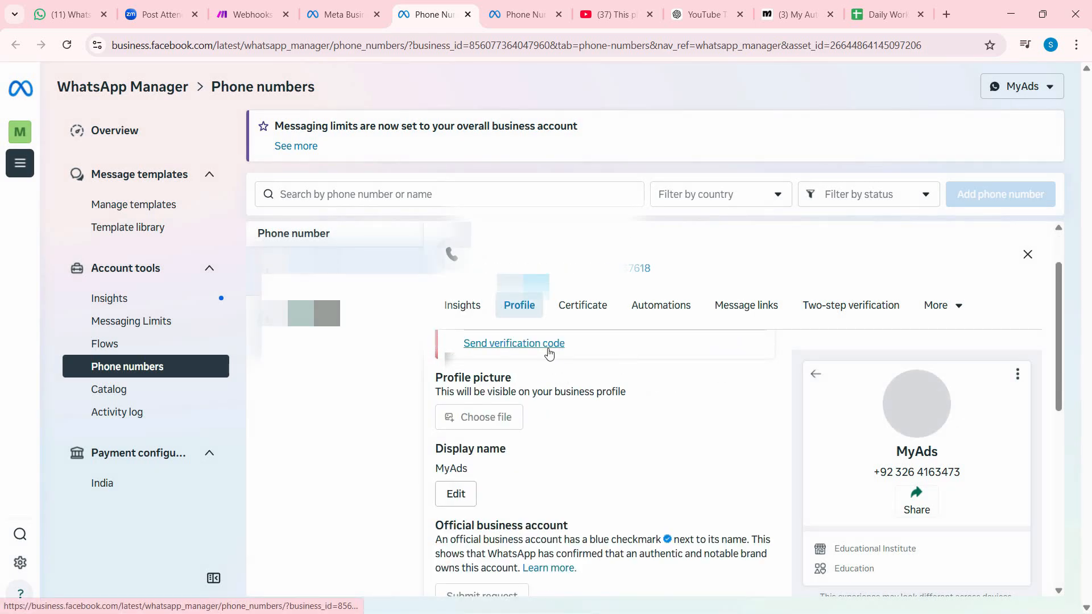
pyautogui.click(548, 349)
pyautogui.click(717, 345)
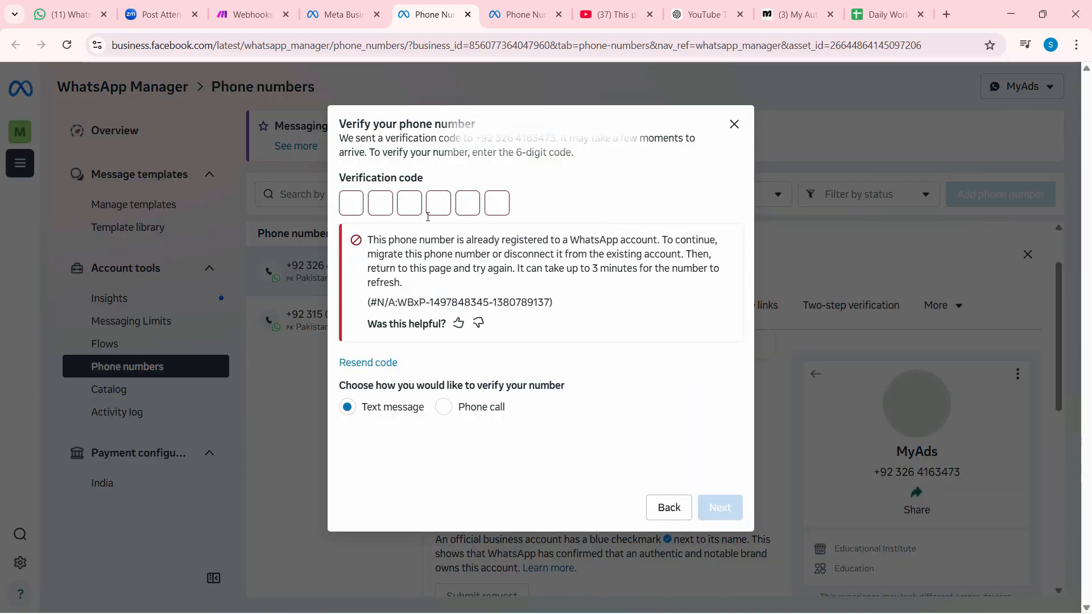
pyautogui.click(734, 124)
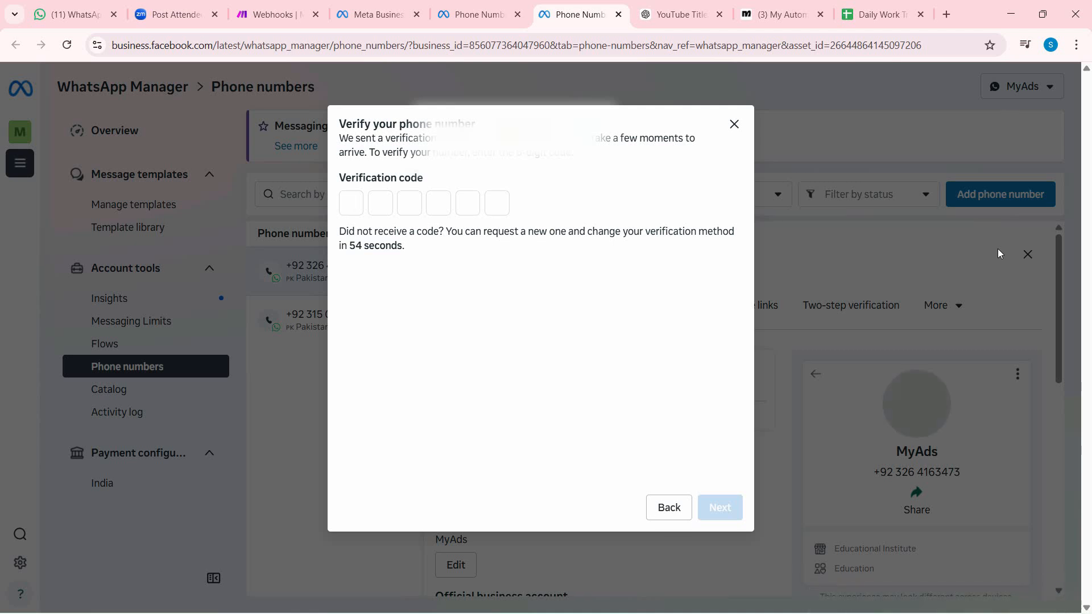
# - Submit the texted six-digit verification code and start Manychat's Meta log-in
pyautogui.click(720, 507)
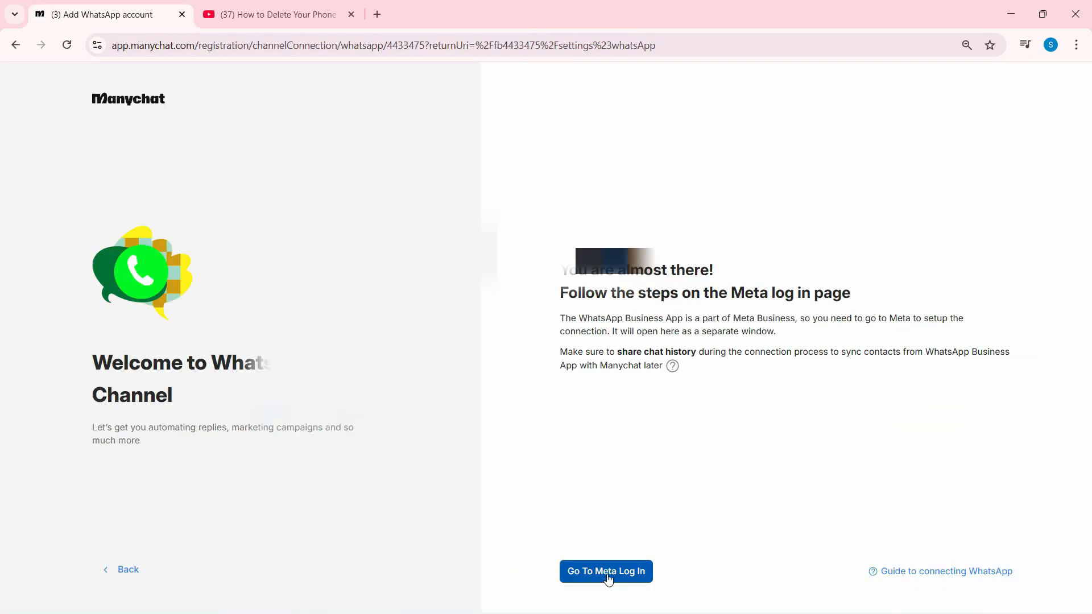
pyautogui.click(607, 572)
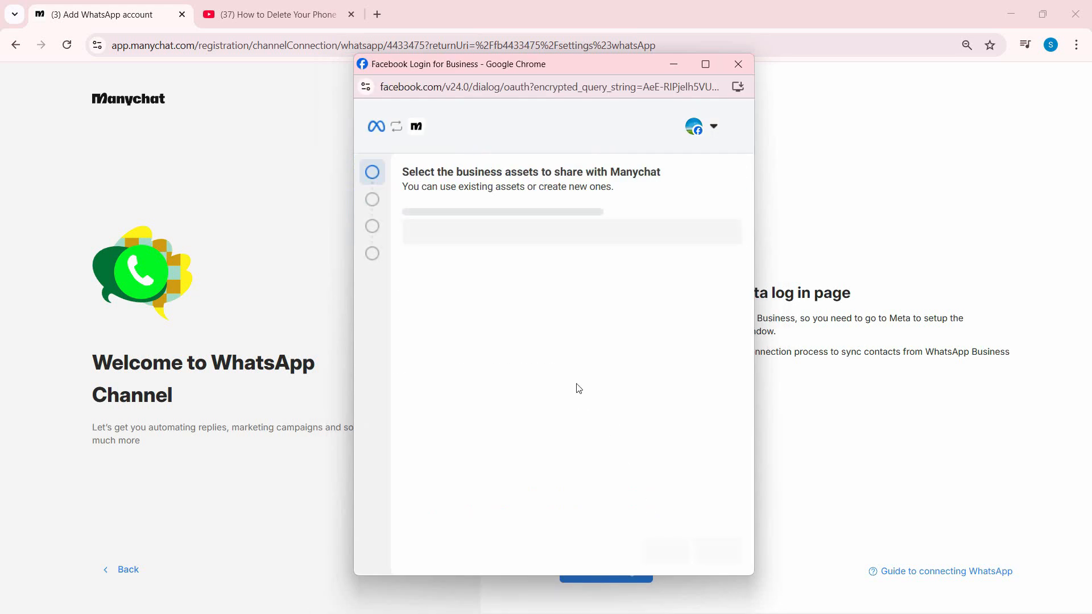
# - Choose MyAds and Connect a WhatsApp Business App, then submit the PK +92 number
pyautogui.click(590, 235)
pyautogui.click(563, 330)
pyautogui.click(563, 287)
pyautogui.click(563, 379)
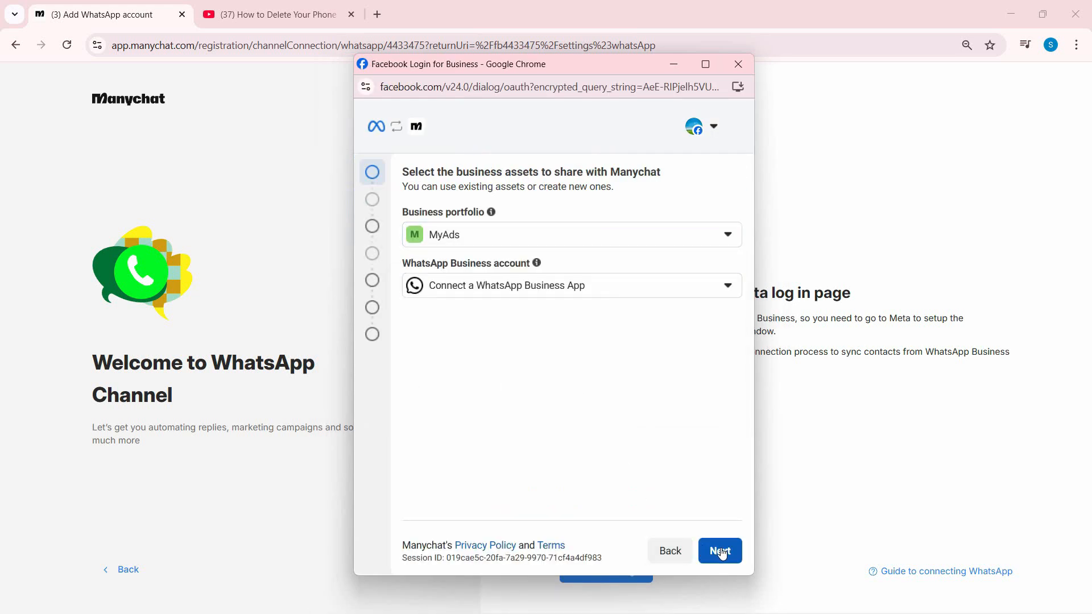
pyautogui.click(717, 552)
pyautogui.click(472, 240)
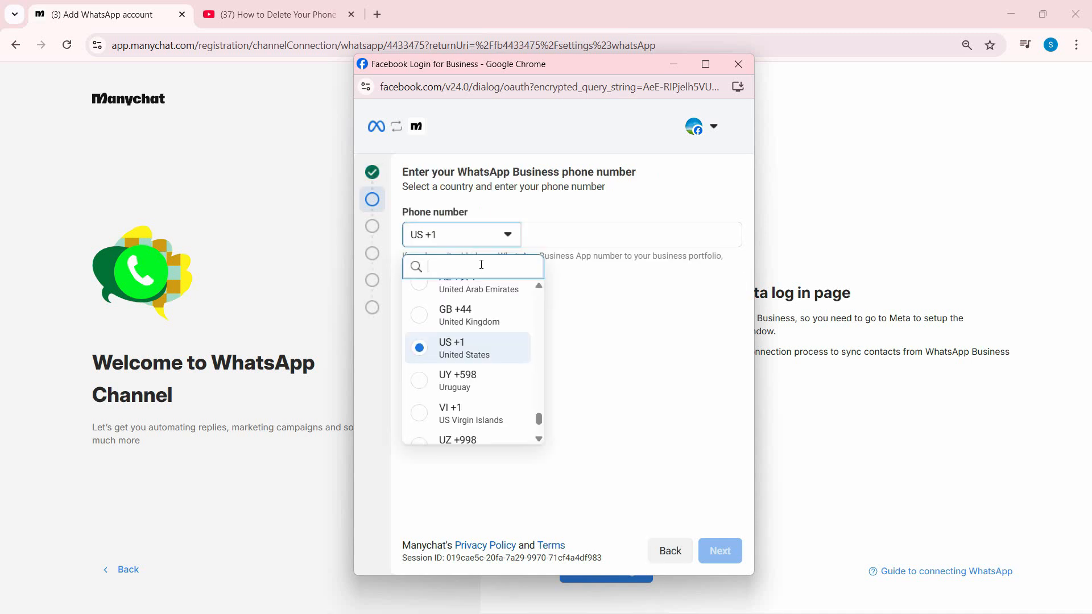
pyautogui.write('+92')
pyautogui.click(459, 292)
pyautogui.click(710, 548)
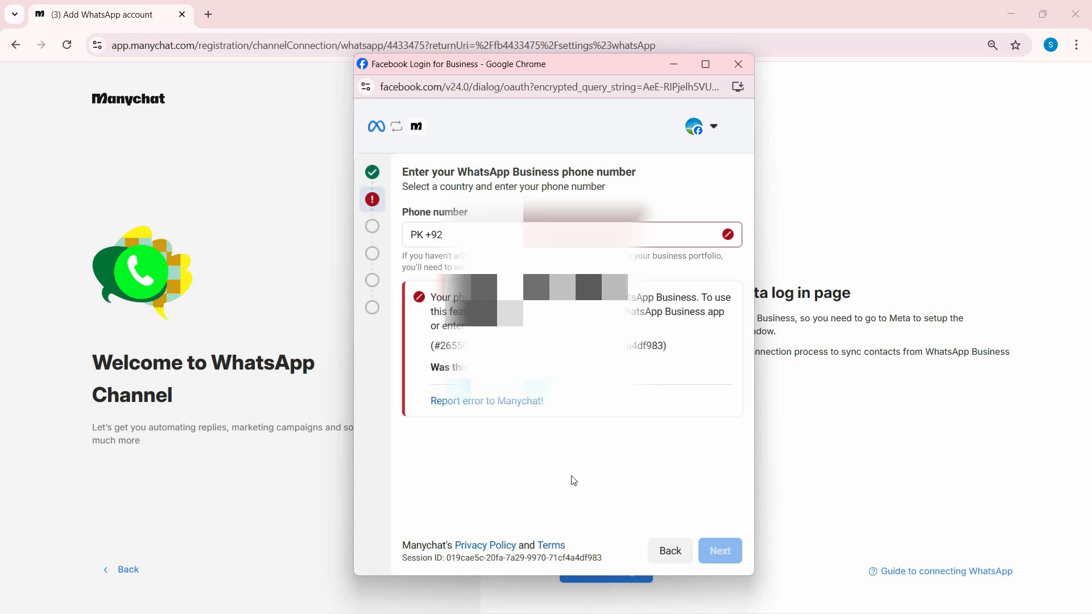
# - Go back, keep Connect a WhatsApp Business App, and reselect Pakistan's +92 code
pyautogui.click(669, 551)
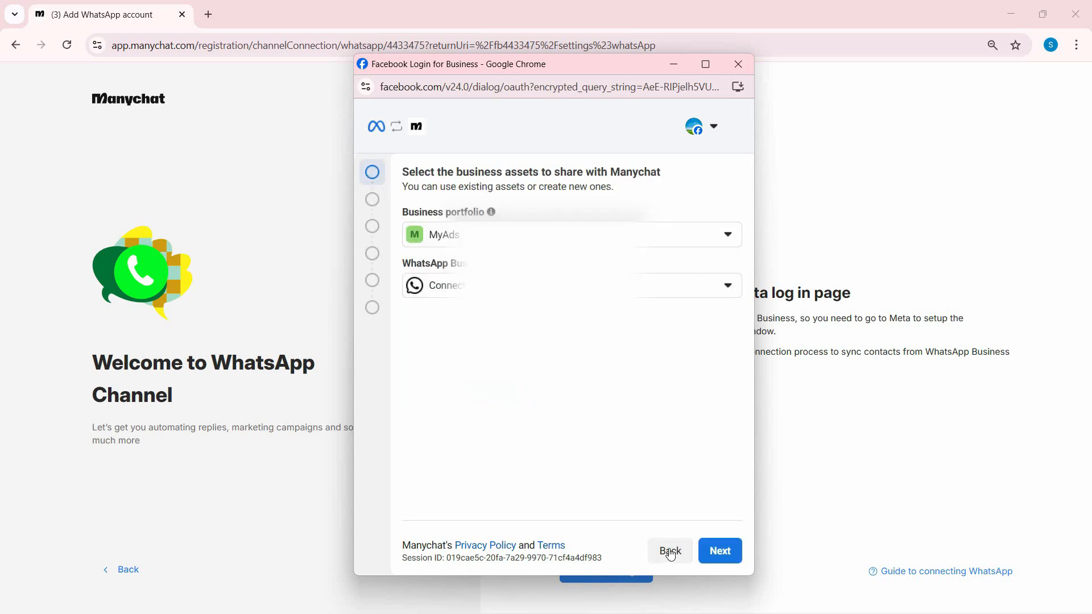
pyautogui.click(655, 287)
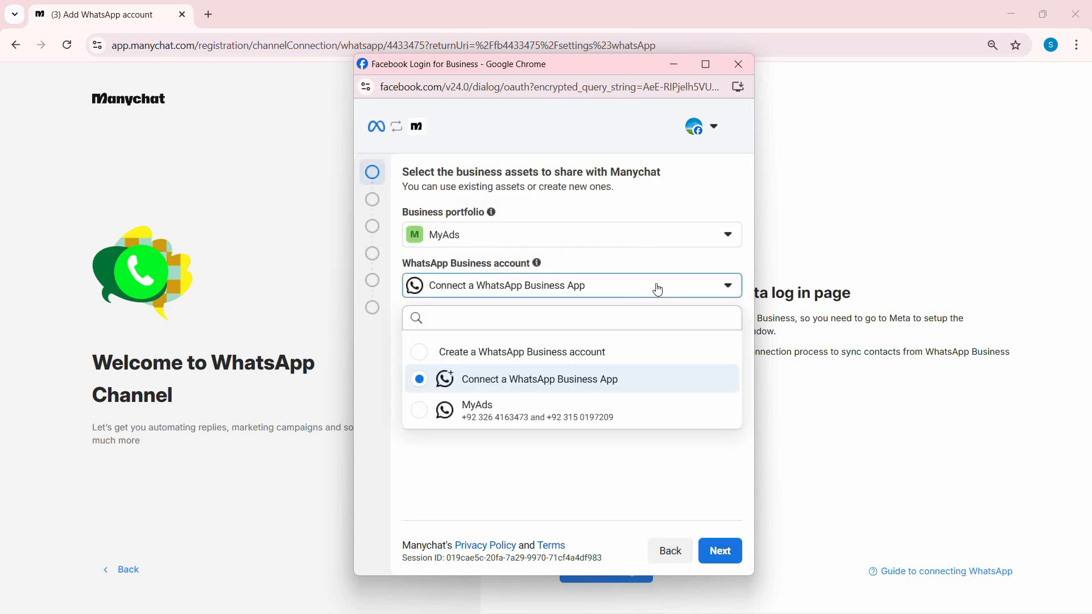
pyautogui.click(660, 292)
pyautogui.click(719, 551)
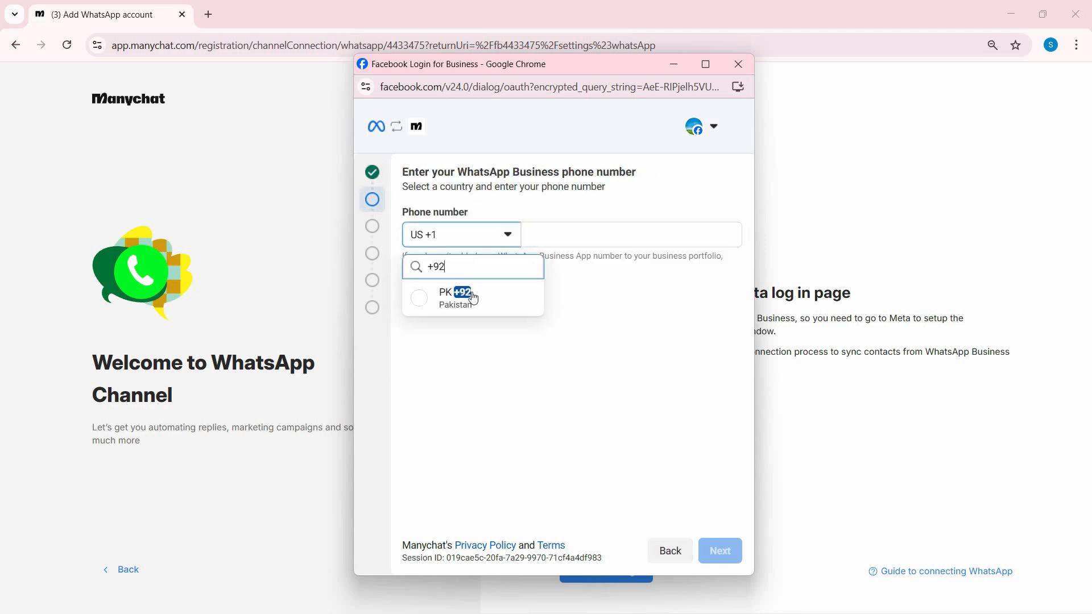
pyautogui.click(472, 287)
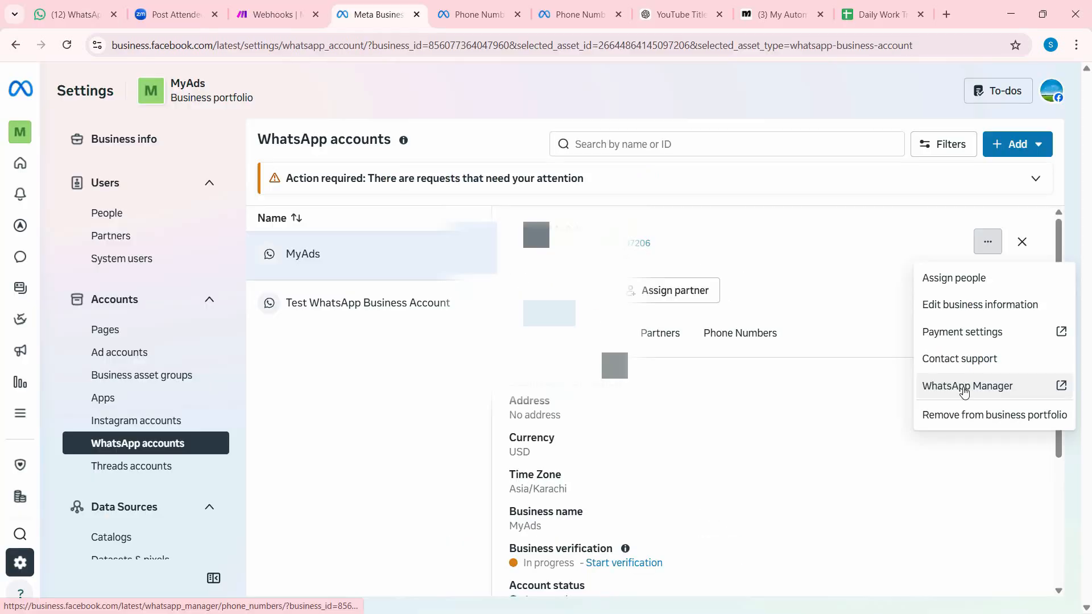
# - Delete the pending +92 phone number from MyAds in WhatsApp Manager
pyautogui.click(980, 389)
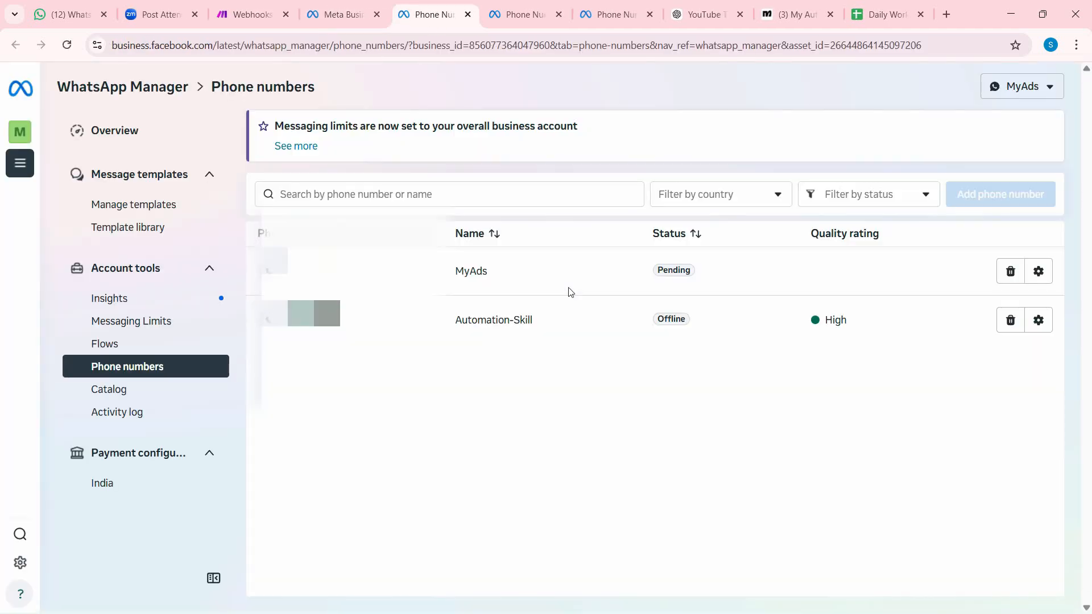
pyautogui.click(1011, 273)
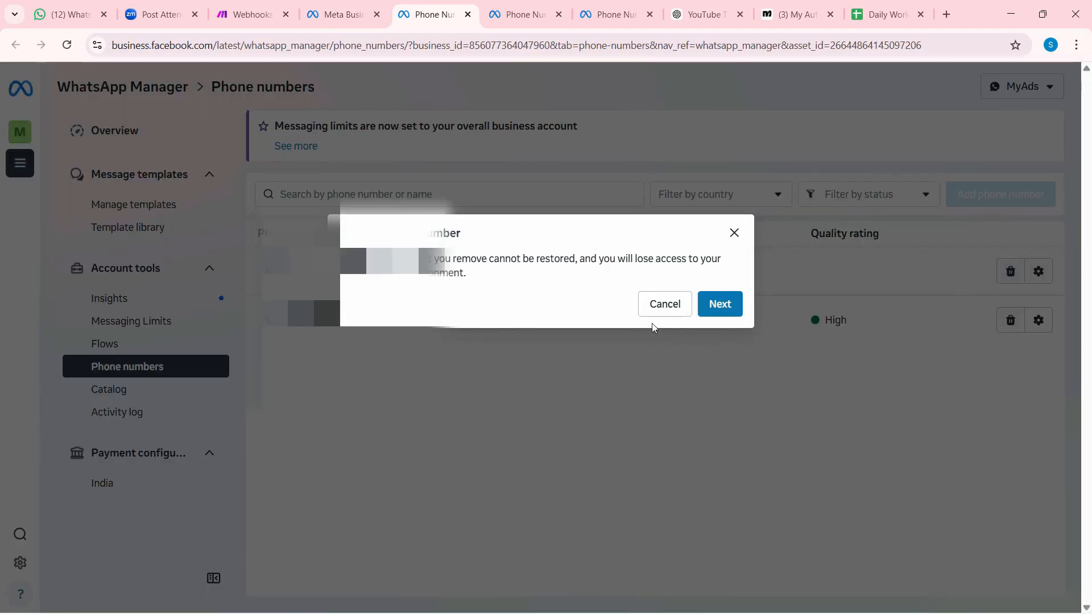
pyautogui.click(720, 304)
pyautogui.click(715, 378)
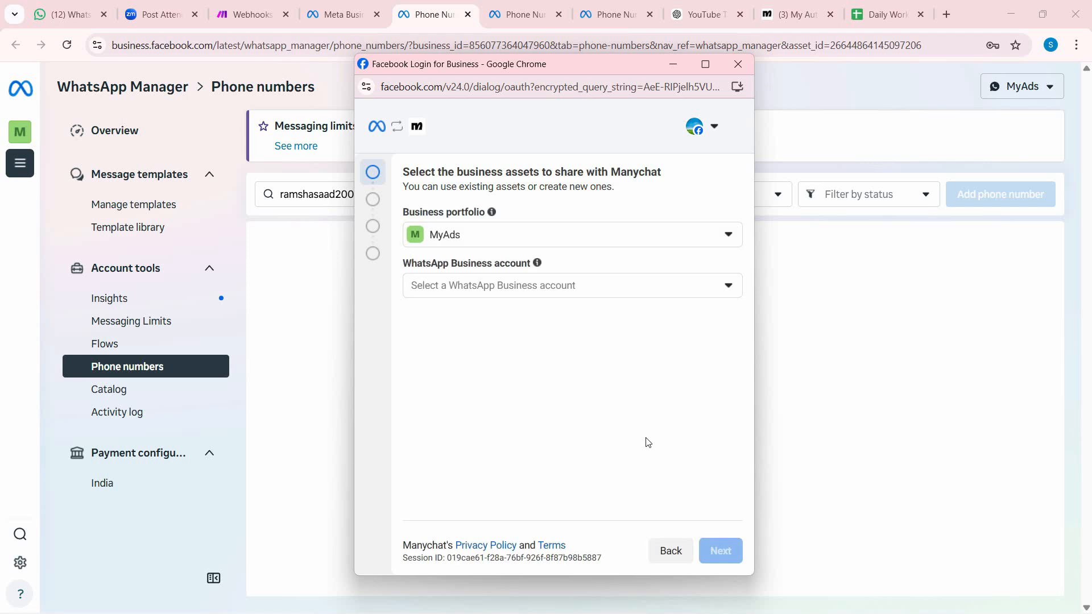
# - Select Connect a WhatsApp Business App as the WhatsApp account and confirm the PK +92 number
pyautogui.click(572, 286)
pyautogui.click(537, 378)
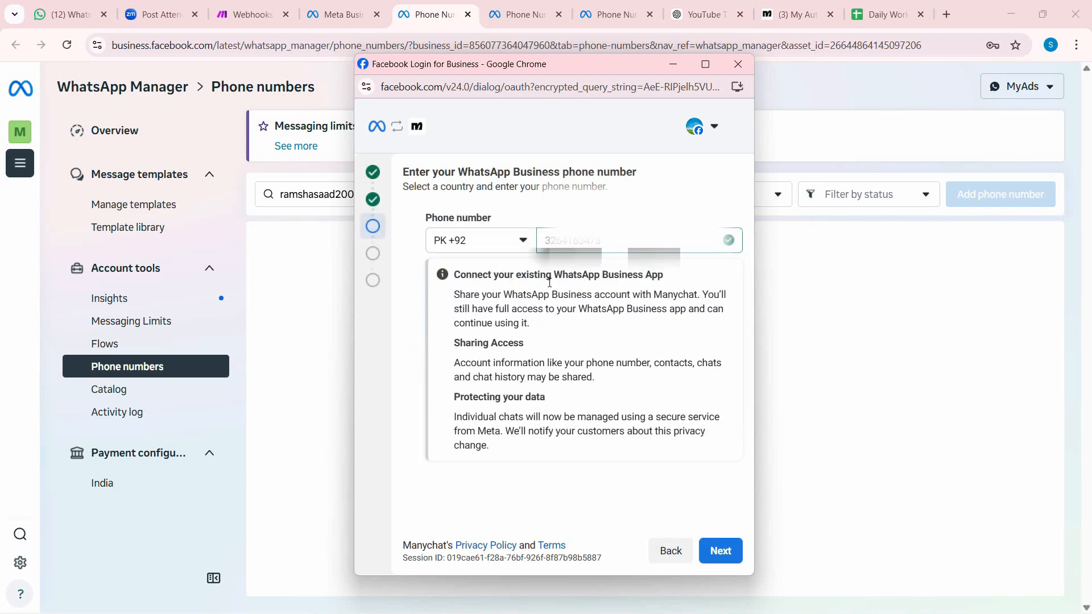
pyautogui.click(732, 547)
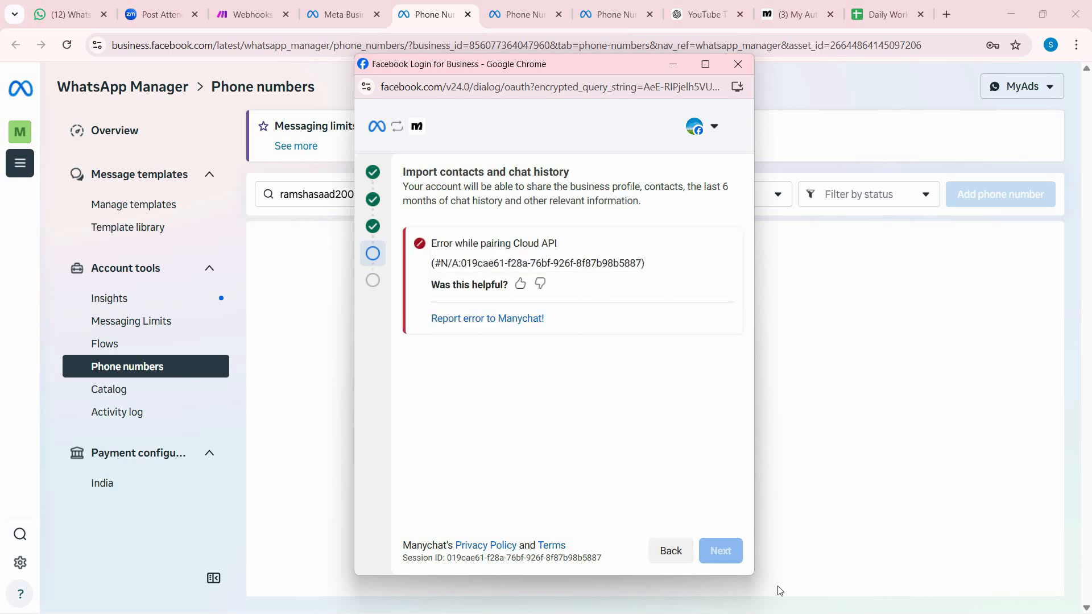
# - Check the Wi-Fi connection in Windows quick settings, then close the panel
pyautogui.click(976, 600)
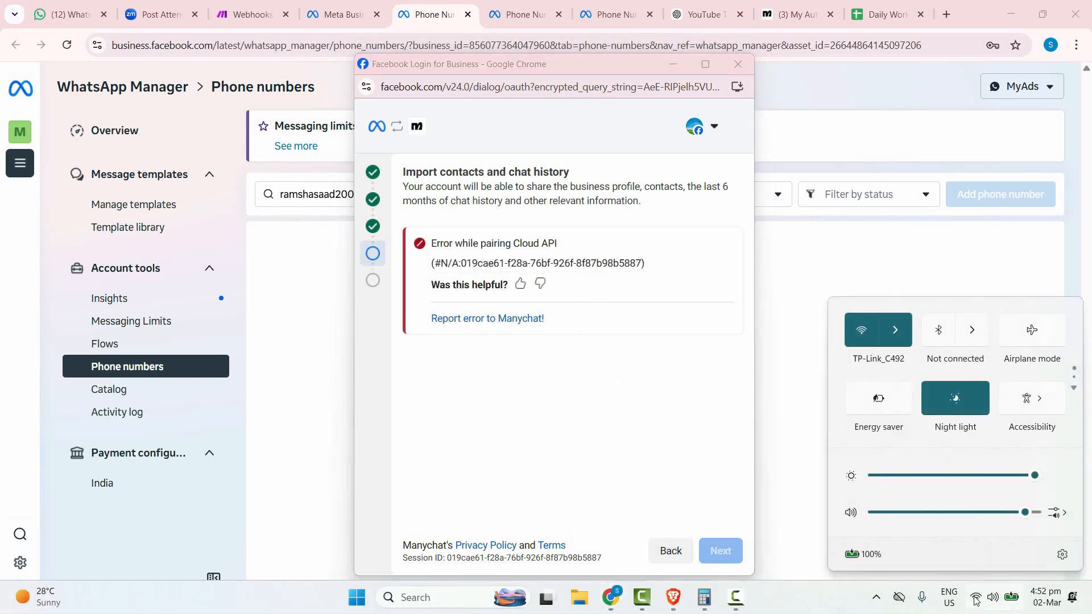
pyautogui.click(676, 558)
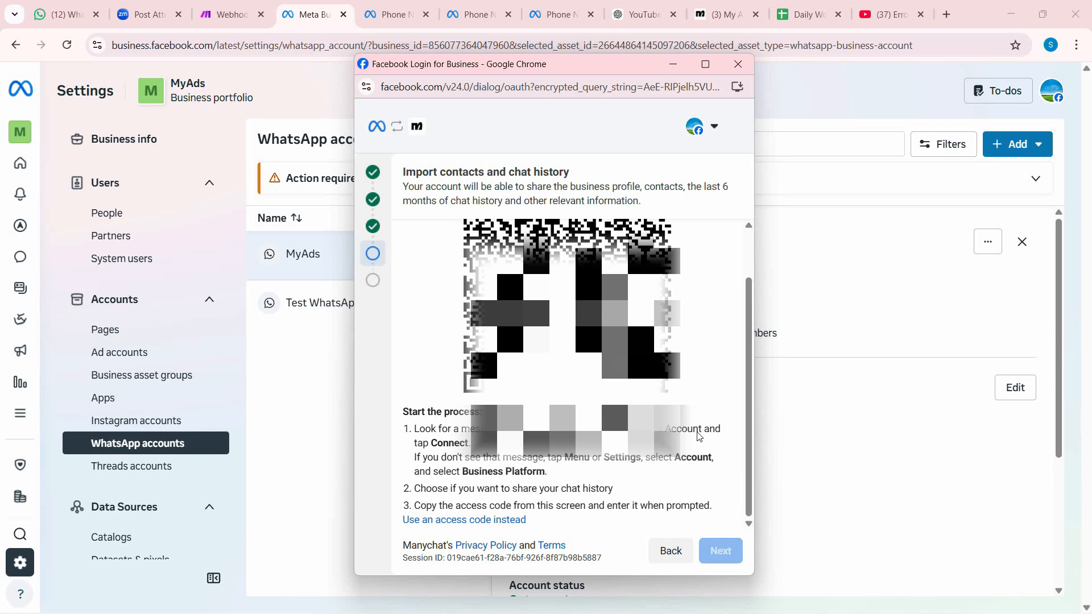
# - Try the access-code option, back out of the Invalid Auth Challenge error, and close the Facebook login window
pyautogui.click(500, 519)
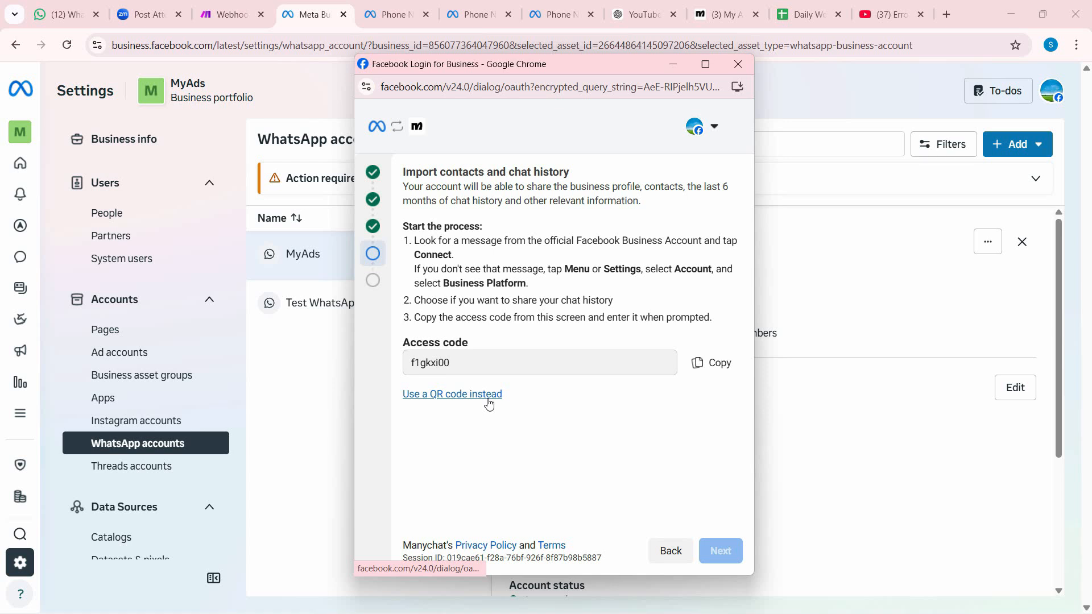
pyautogui.click(488, 401)
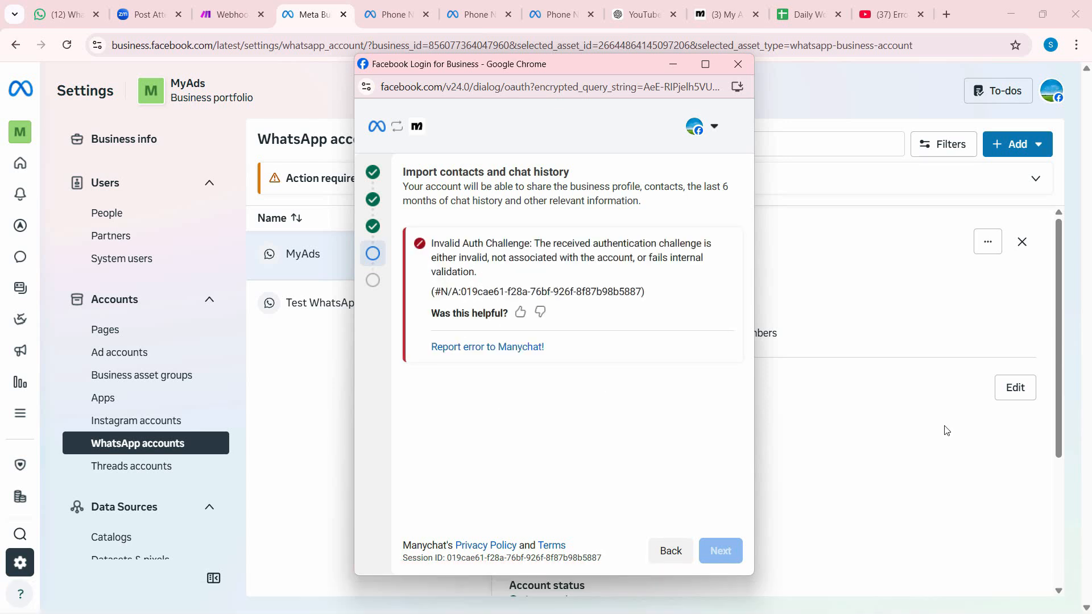
pyautogui.click(662, 550)
pyautogui.click(666, 551)
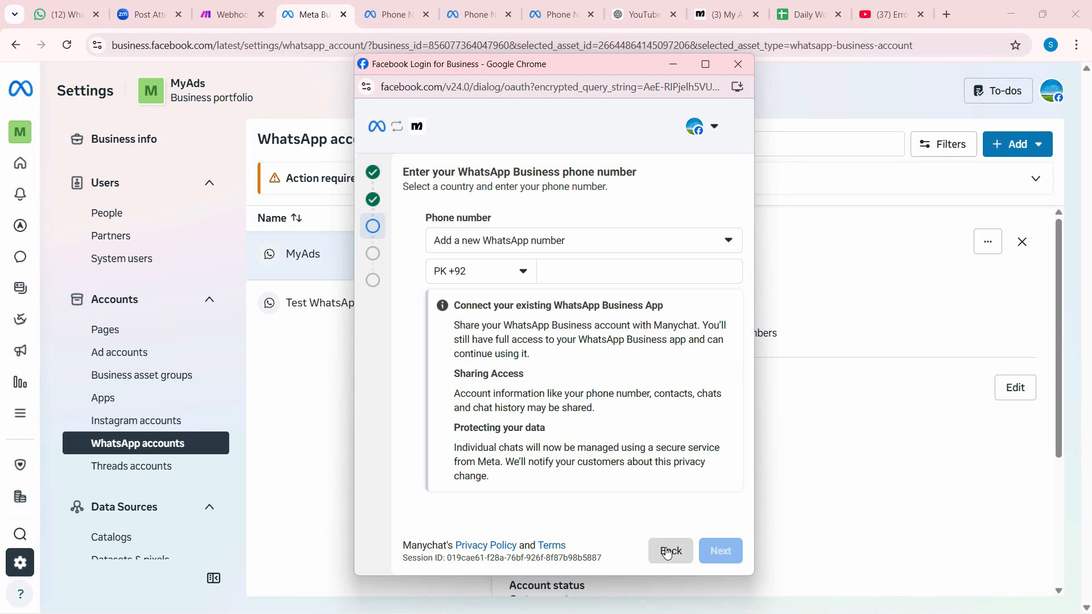
pyautogui.click(737, 67)
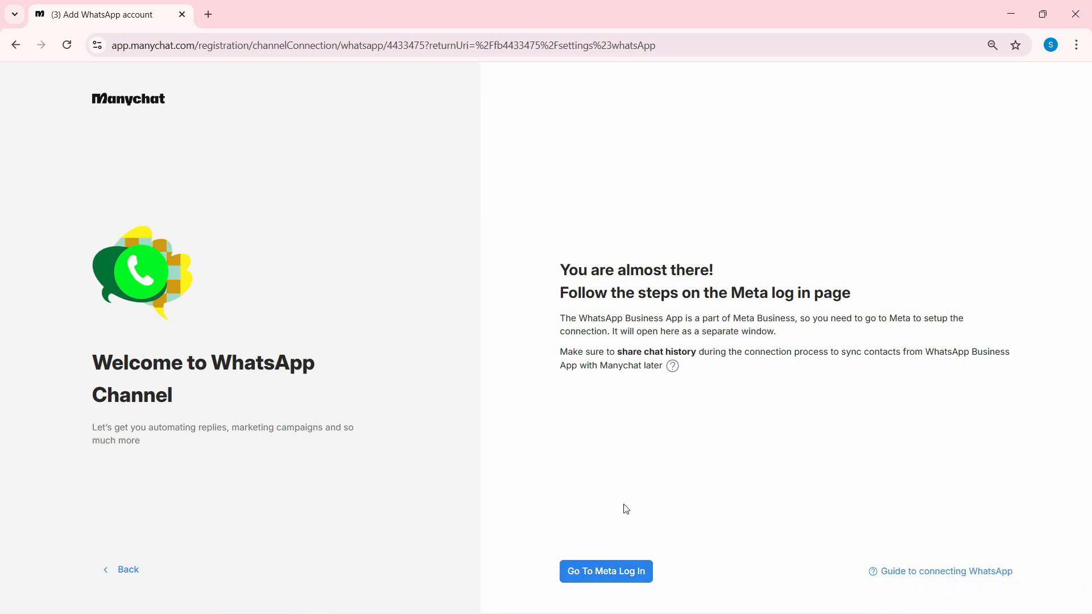
# - Restart Meta login, keep the MyAds portfolio, and choose Connect a WhatsApp Business App
pyautogui.click(614, 565)
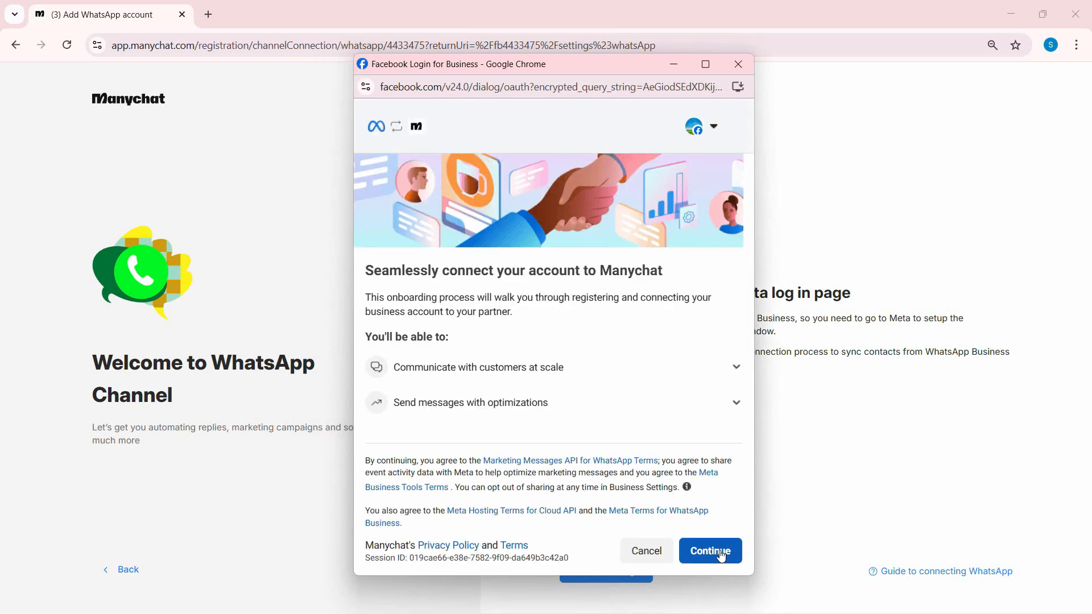
pyautogui.click(719, 554)
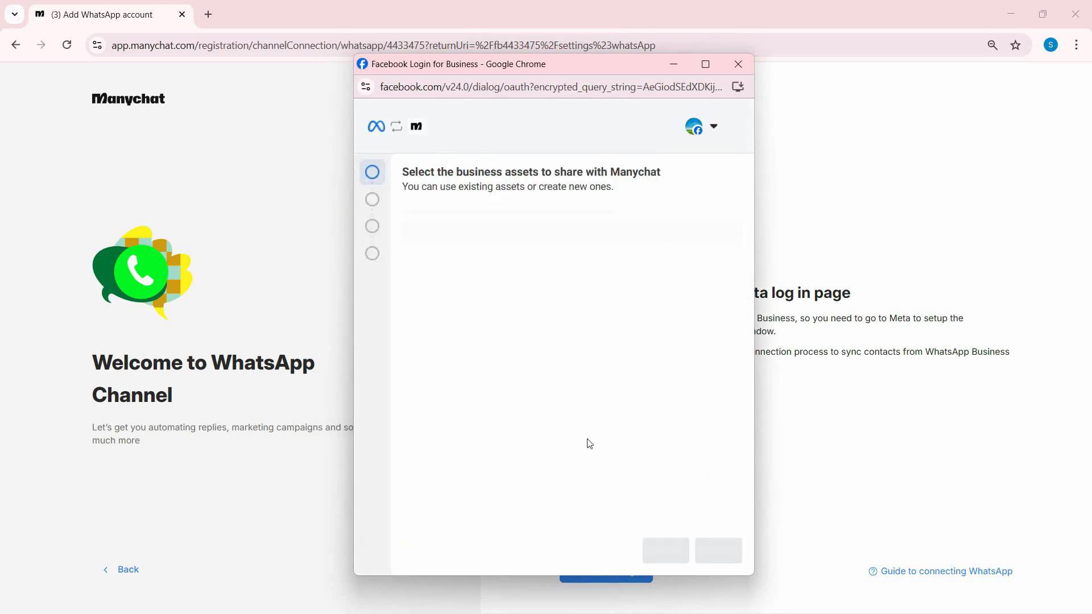
pyautogui.click(515, 239)
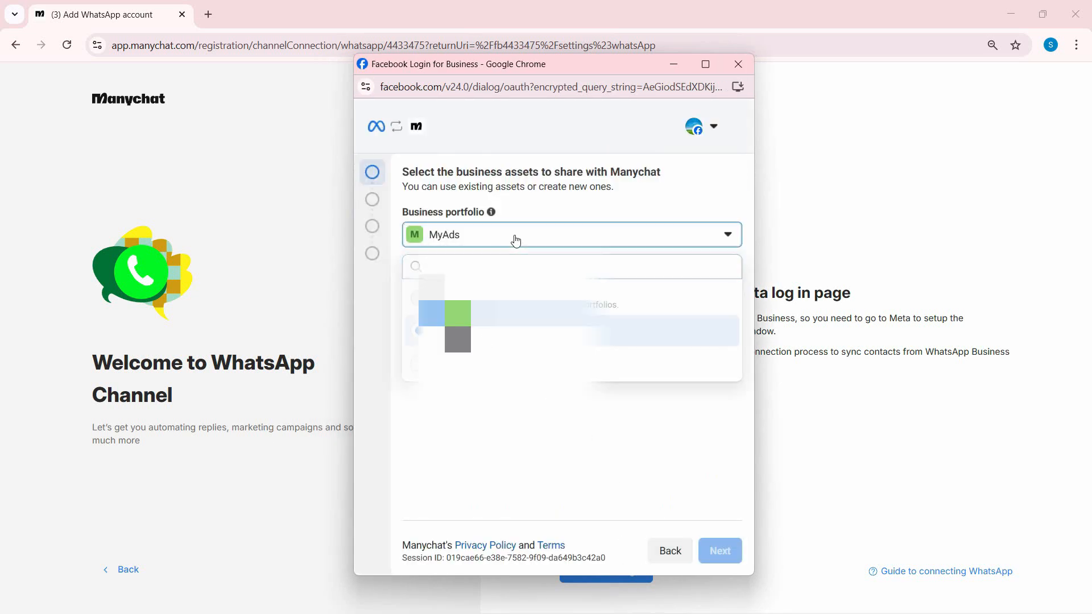
pyautogui.click(516, 240)
pyautogui.click(514, 285)
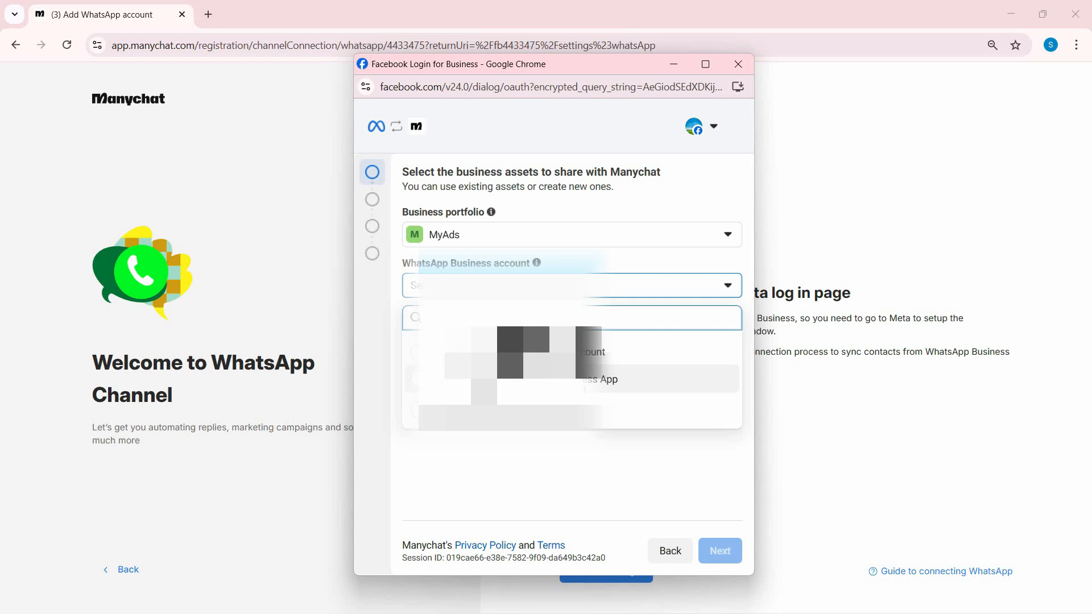
pyautogui.click(580, 386)
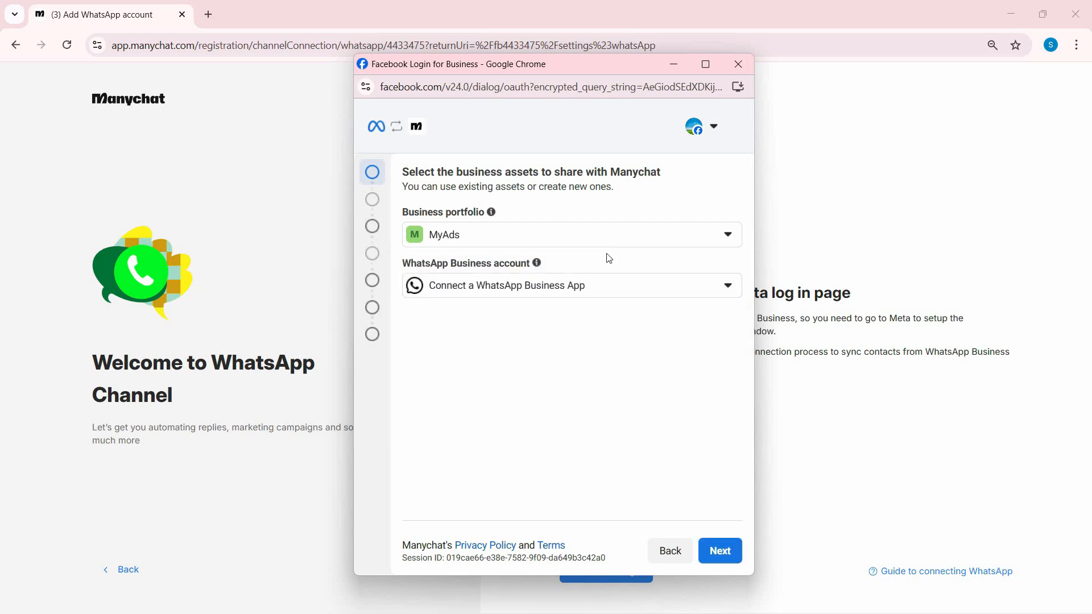
pyautogui.click(720, 550)
# - Set the country code to Pakistan +92 and select the already registered WhatsApp number
pyautogui.click(469, 237)
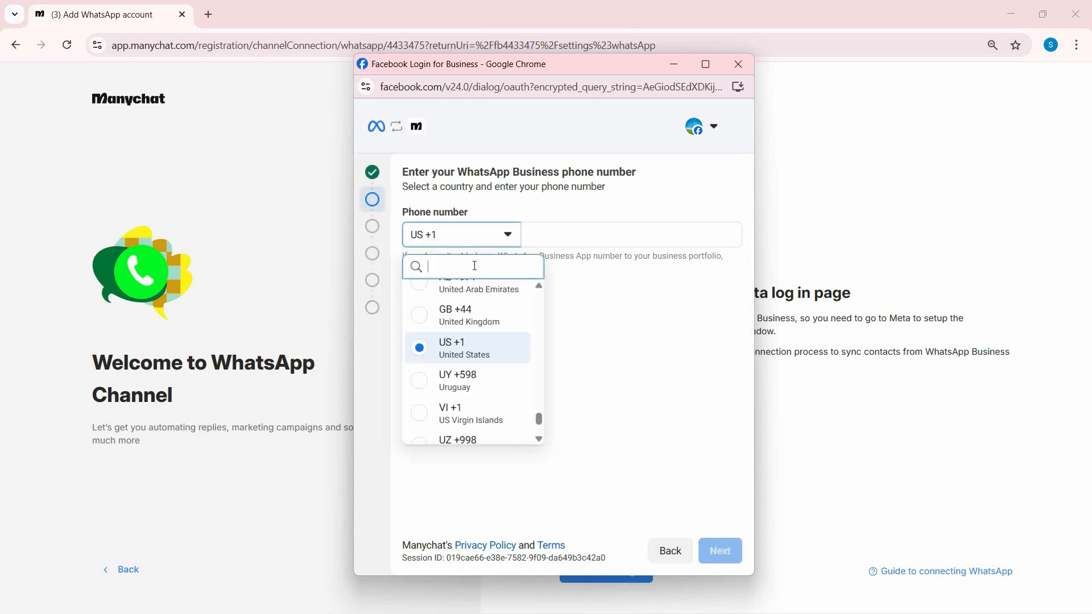
pyautogui.write('+92')
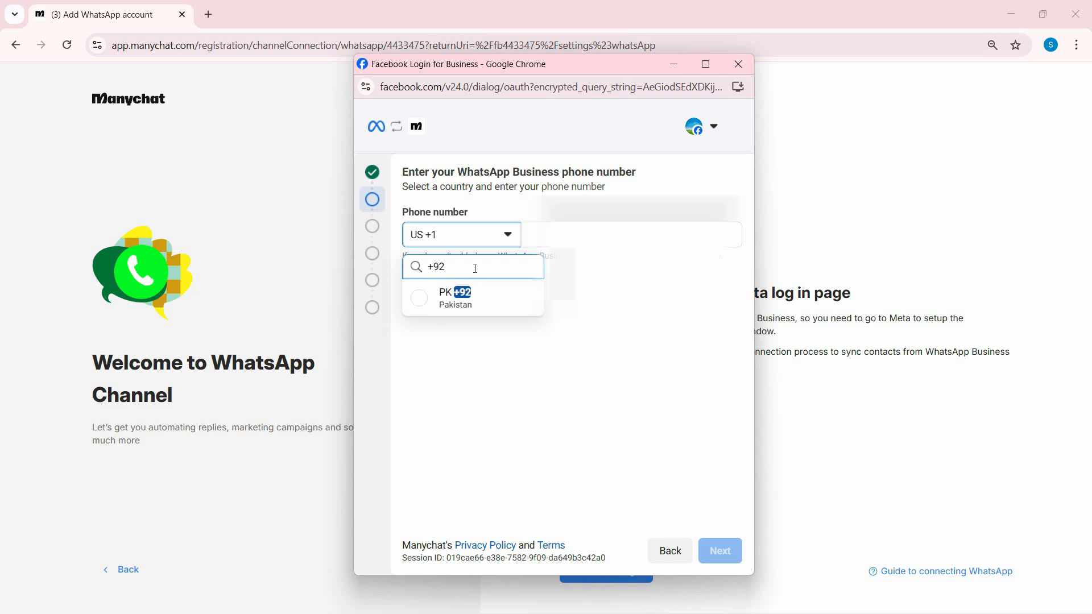
pyautogui.click(453, 291)
pyautogui.click(720, 550)
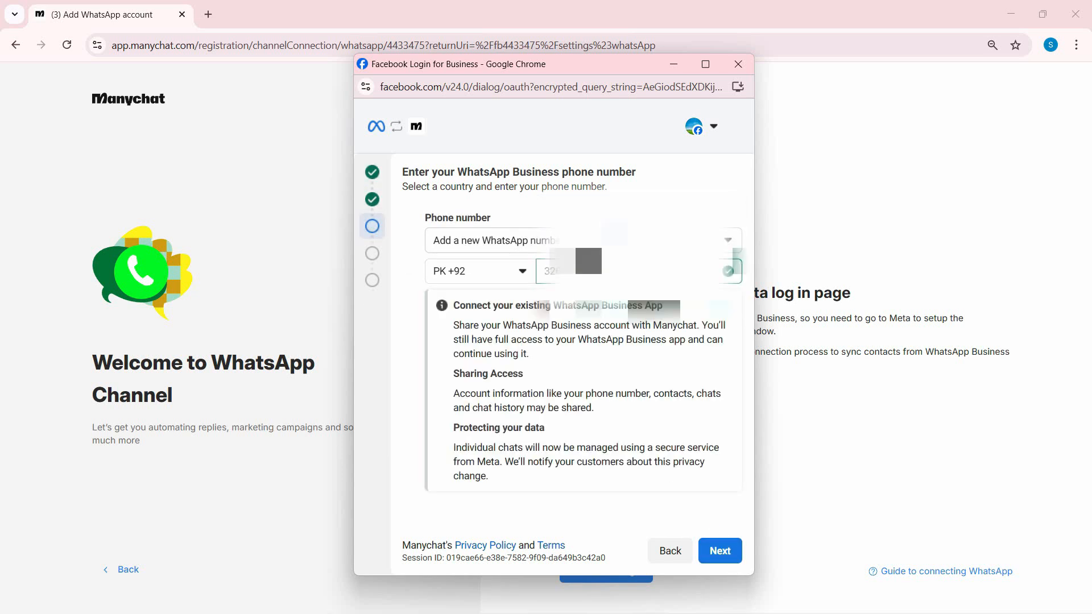
pyautogui.click(586, 238)
pyautogui.click(586, 237)
pyautogui.click(586, 240)
pyautogui.click(718, 549)
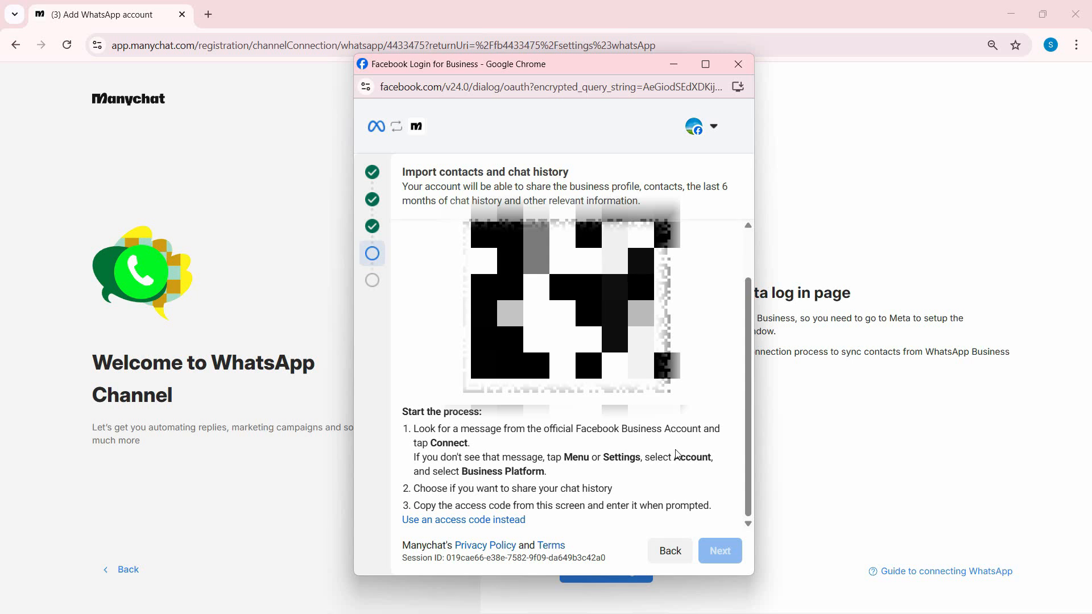
pyautogui.click(491, 520)
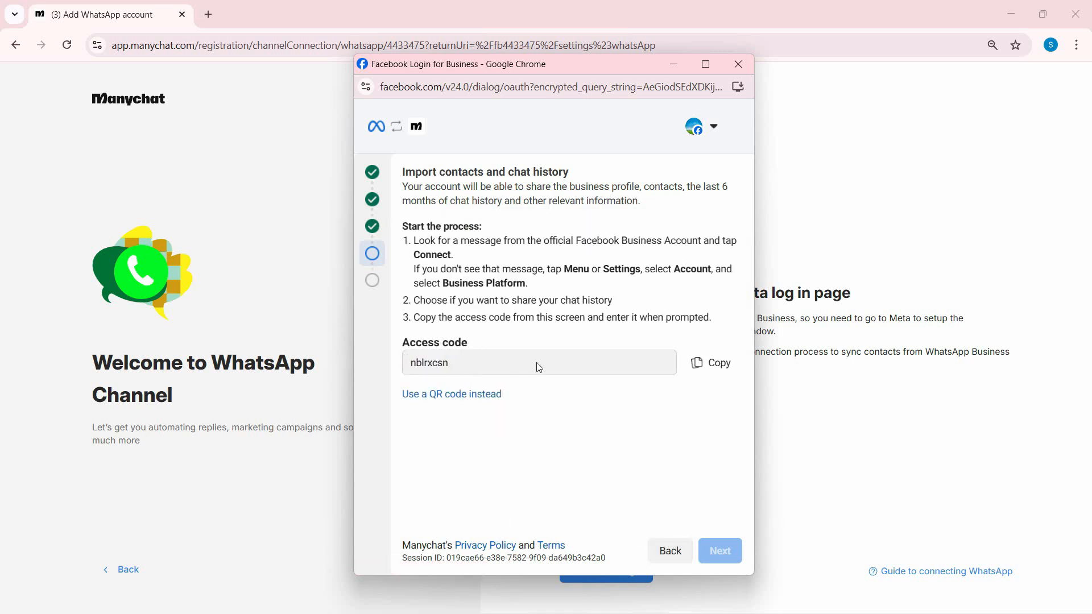
pyautogui.click(452, 394)
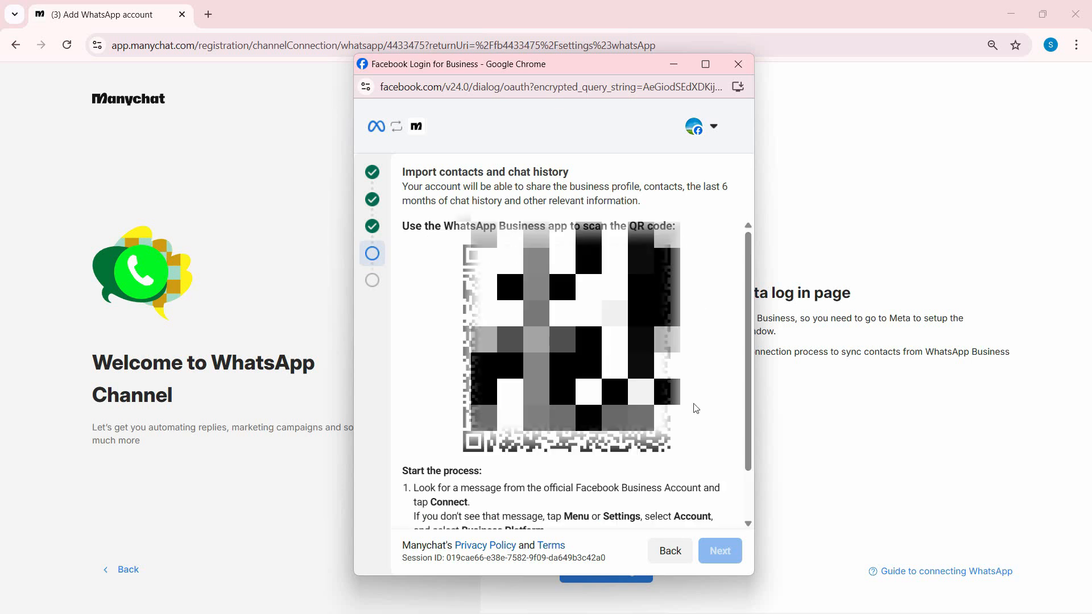
# - Set the timezone to (GMT+05:00) Asia/Karachi and confirm sharing the WhatsApp account with Manychat
pyautogui.click(563, 311)
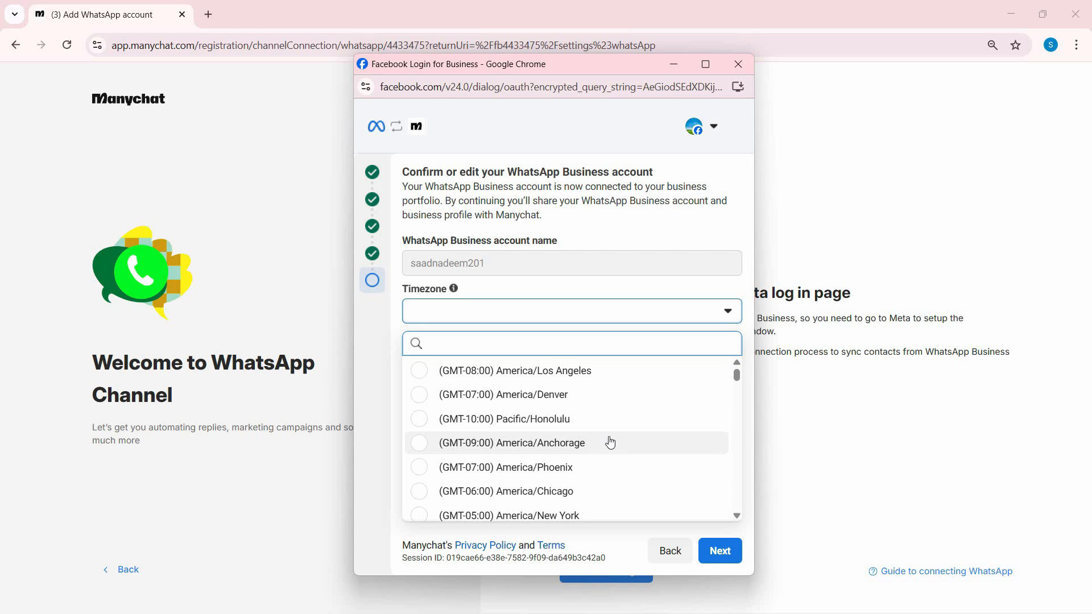
pyautogui.scroll(-5, 558, 375)
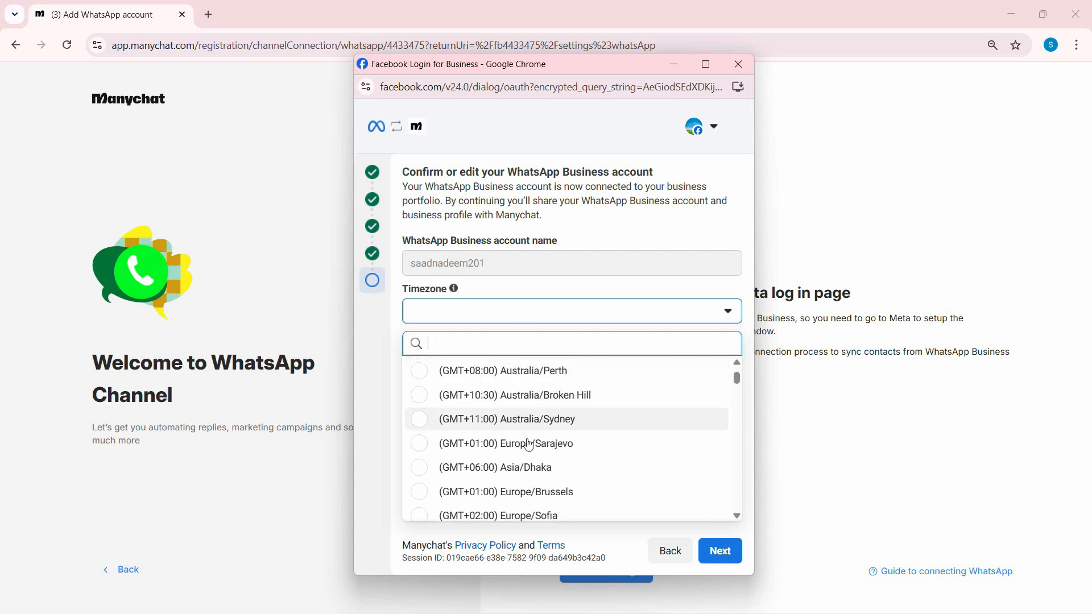
pyautogui.scroll(-5, 617, 471)
pyautogui.write('ka')
pyautogui.click(614, 392)
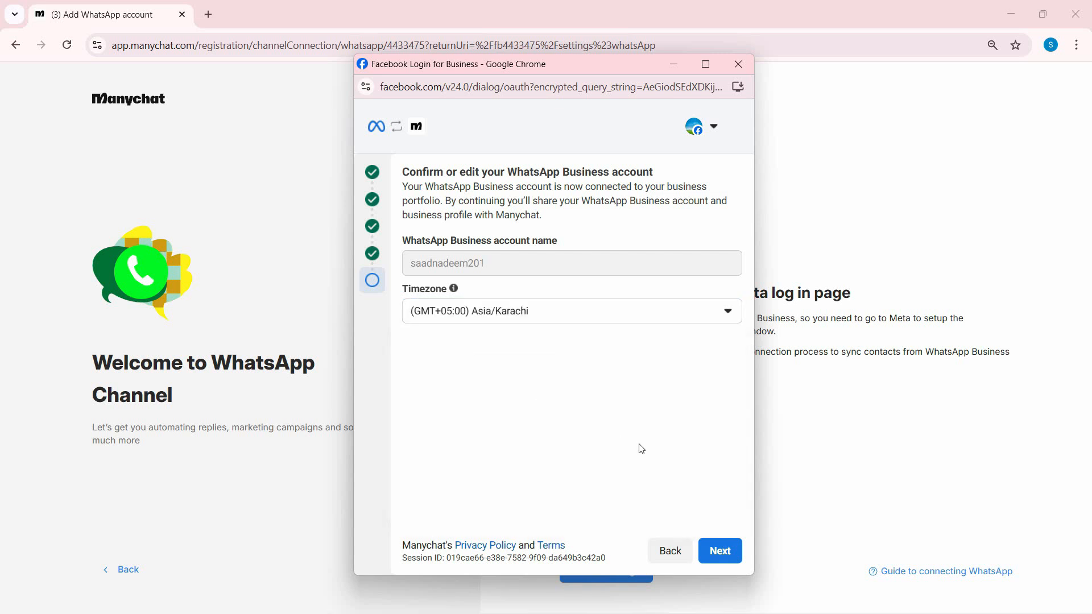
pyautogui.click(720, 550)
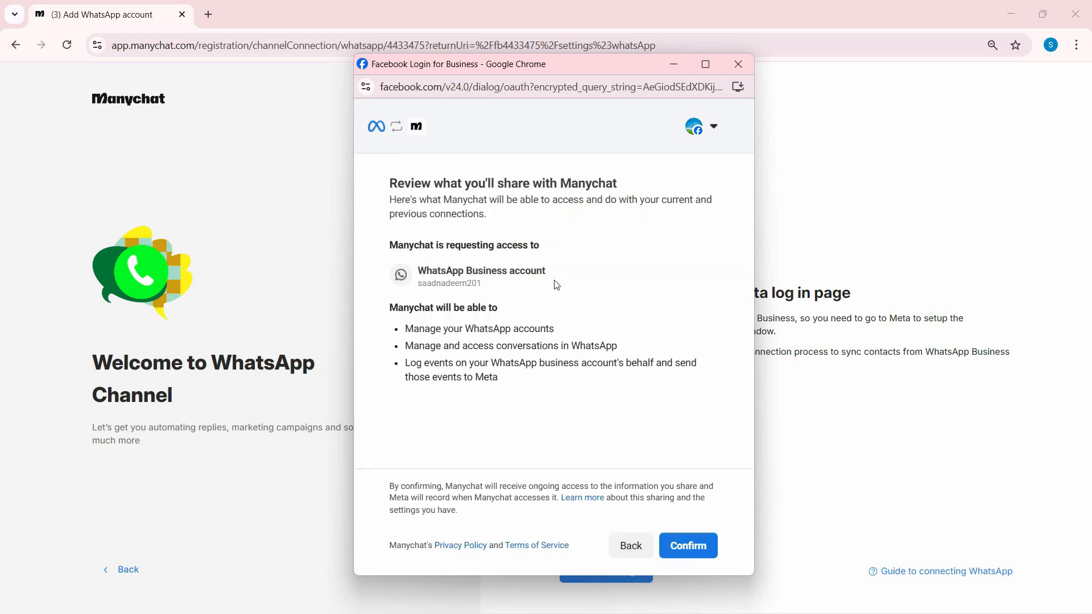
pyautogui.click(691, 546)
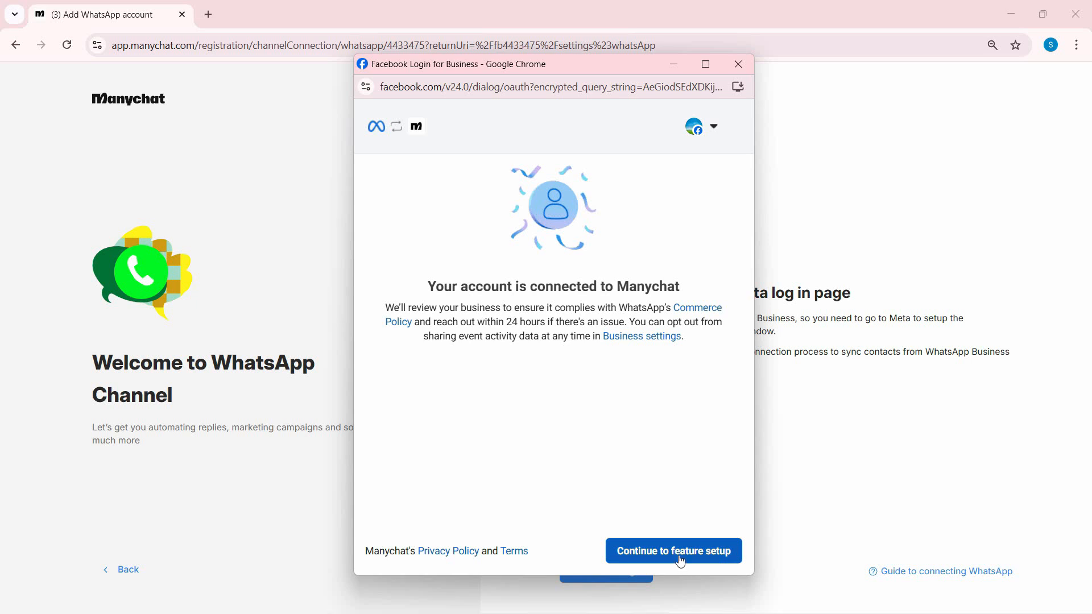
# - Continue to Manychat feature setup and answer the account is set up For myself
pyautogui.click(679, 560)
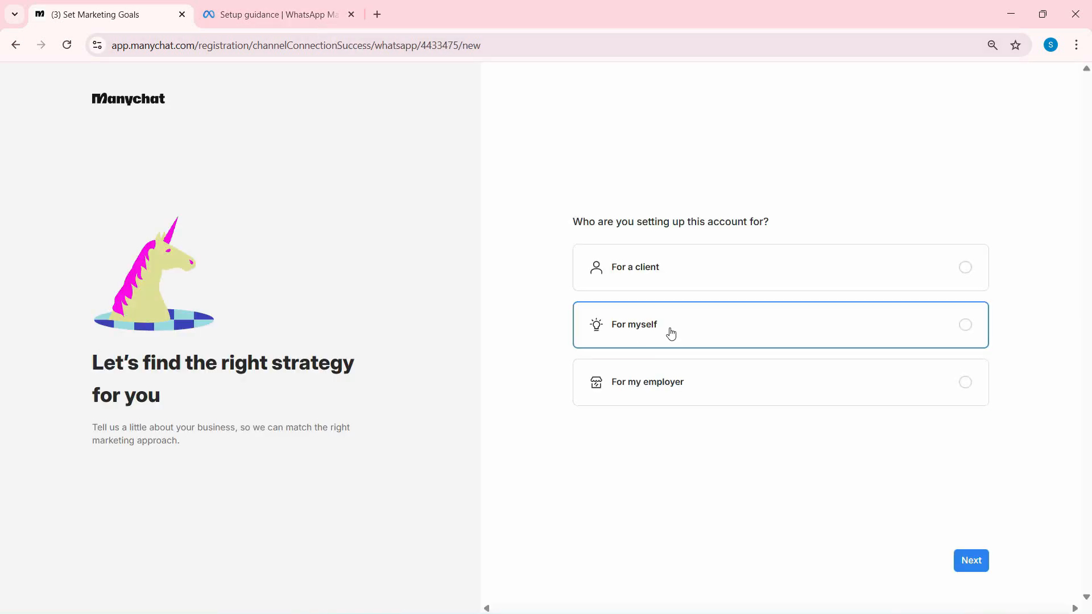
pyautogui.click(671, 330)
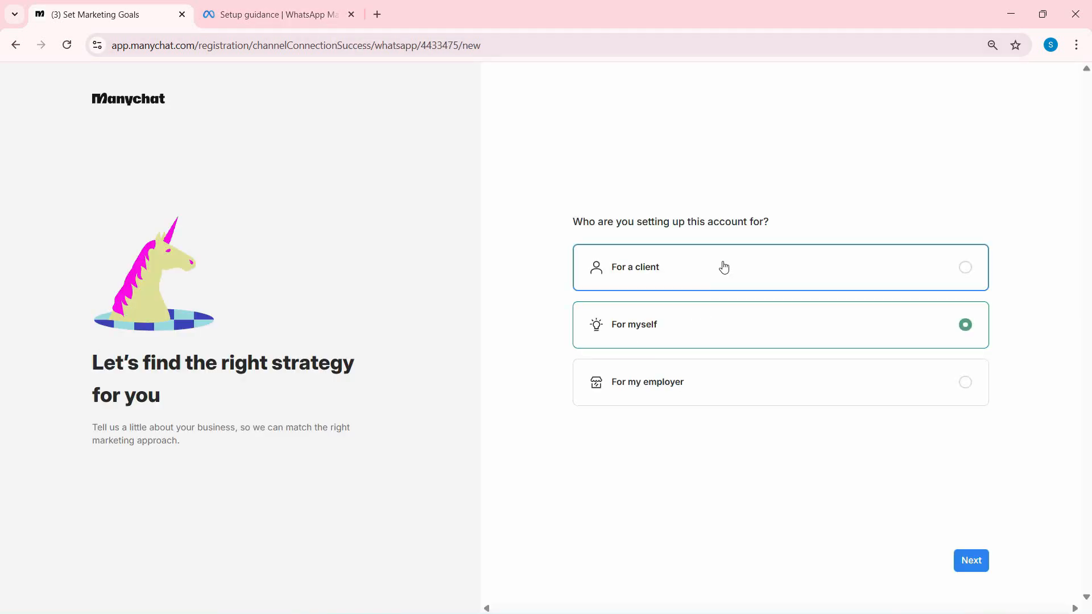
pyautogui.click(970, 560)
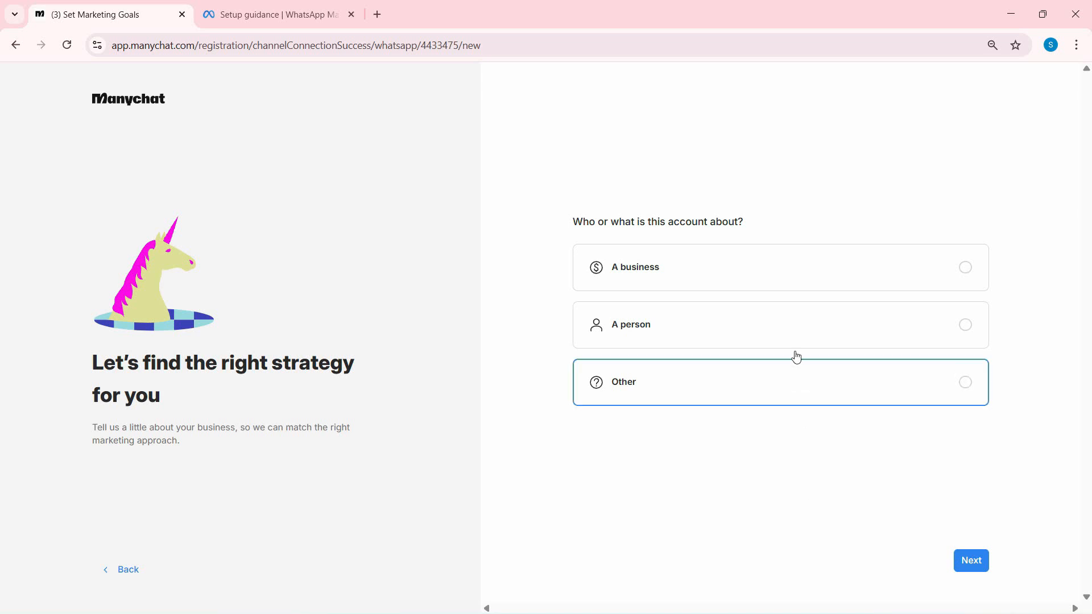